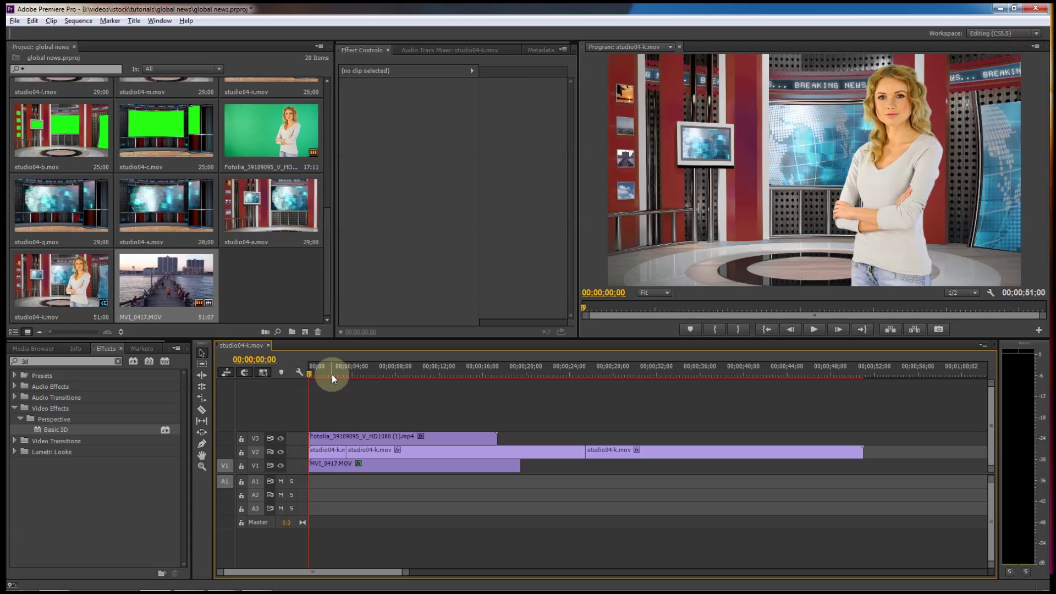
# Play back the finished studio04-k.mov sequence to review the virtual set composite, including the presenter and the footage on the monitor
pyautogui.press('space')
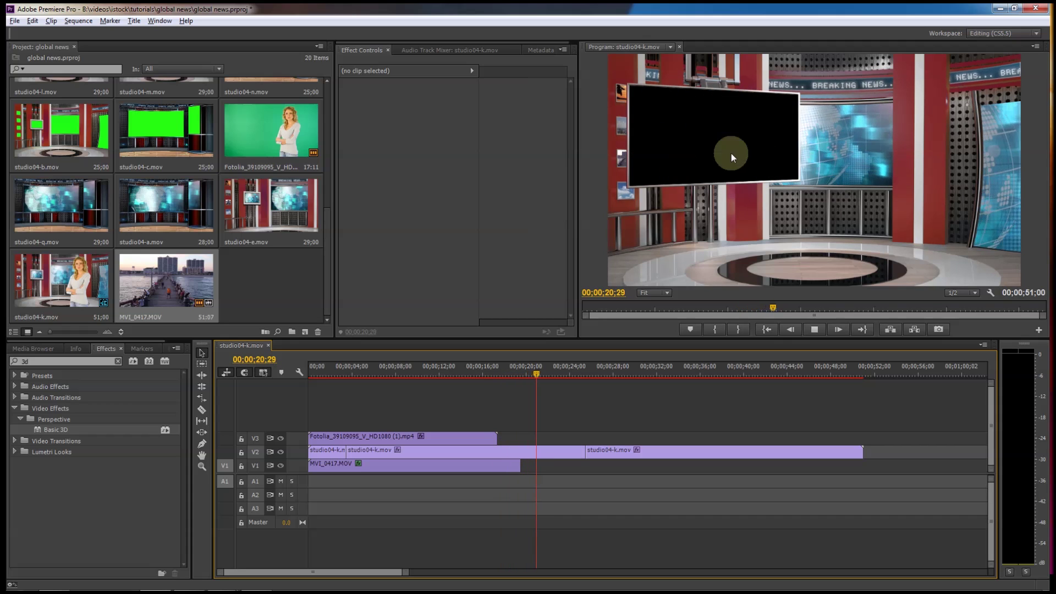
pyautogui.press('space')
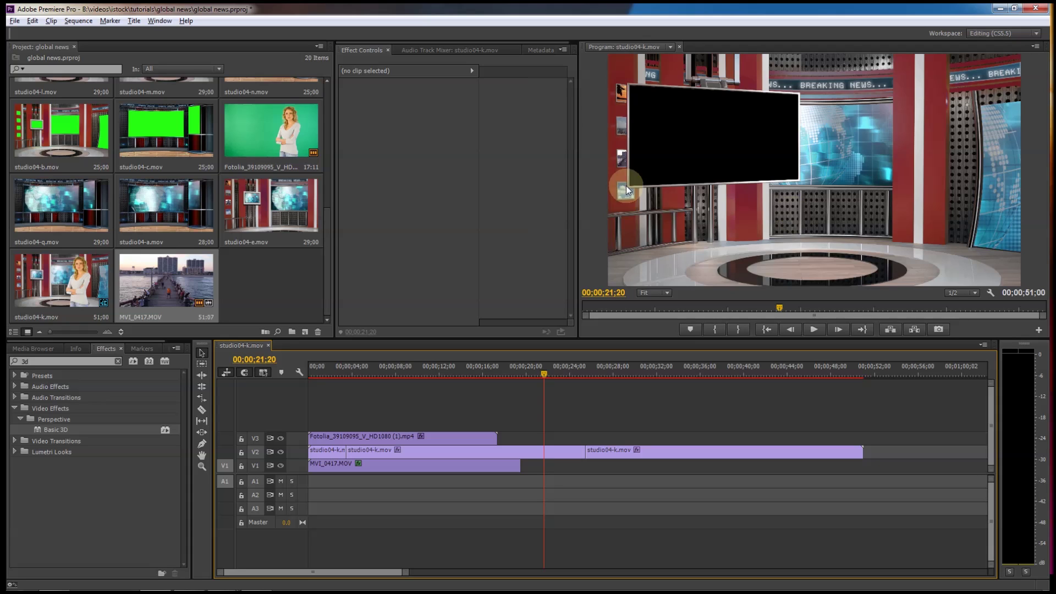
pyautogui.moveTo(371, 359); pyautogui.dragTo(272, 374)
pyautogui.press('space')
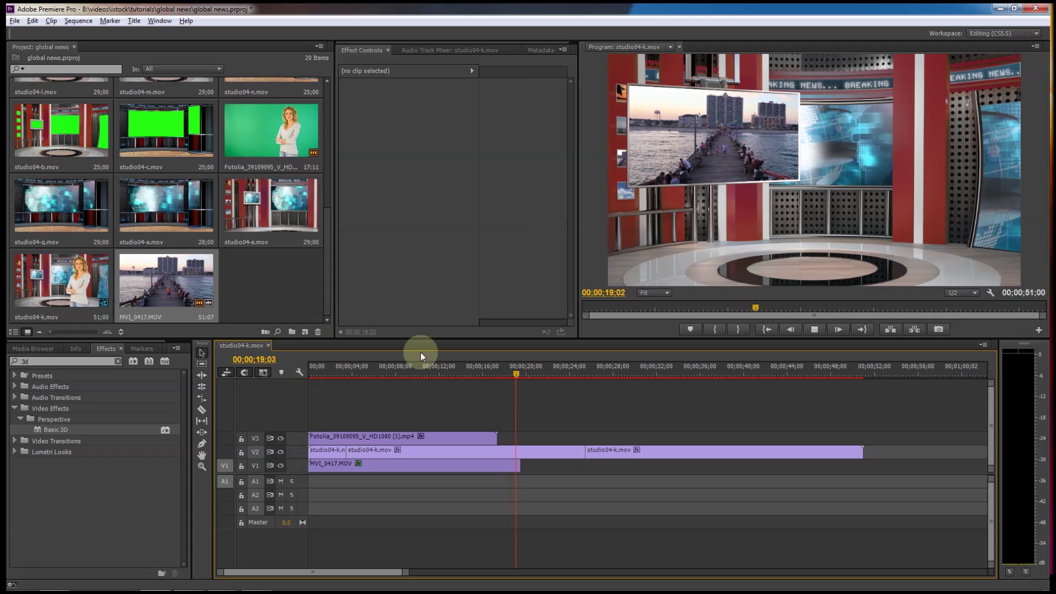
pyautogui.moveTo(395, 371); pyautogui.dragTo(308, 365)
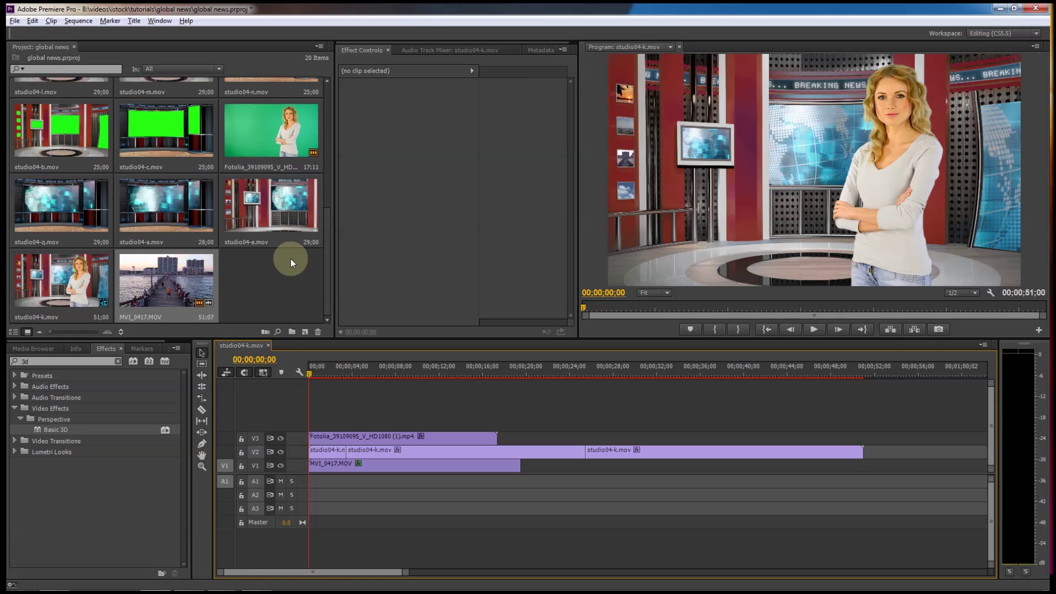
# Switch the project items to list view and delete all of them
pyautogui.click(13, 332)
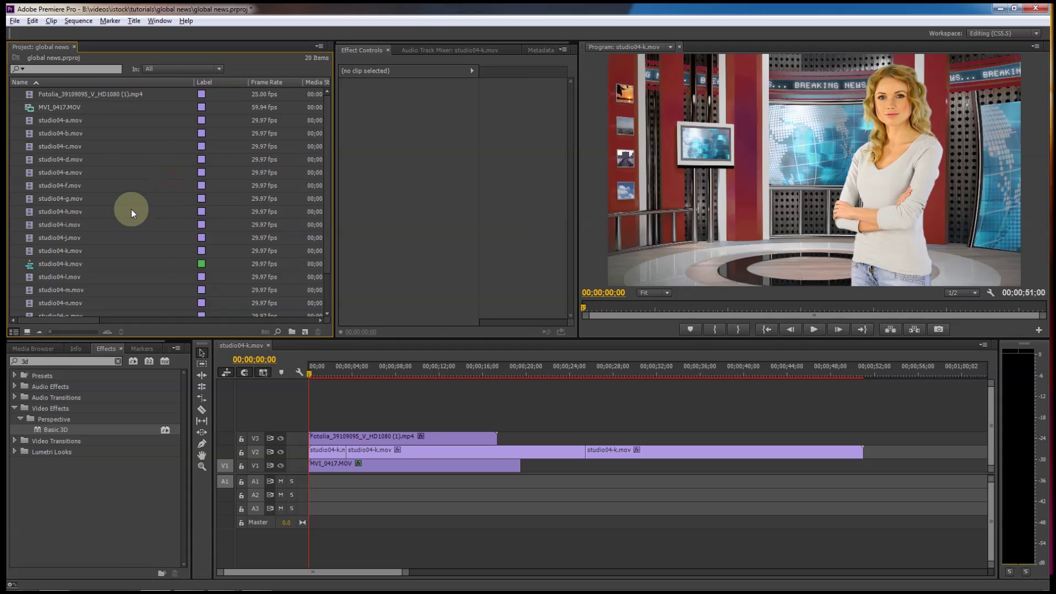
pyautogui.hotkey('ctrl', 'a')
pyautogui.press('Delete')
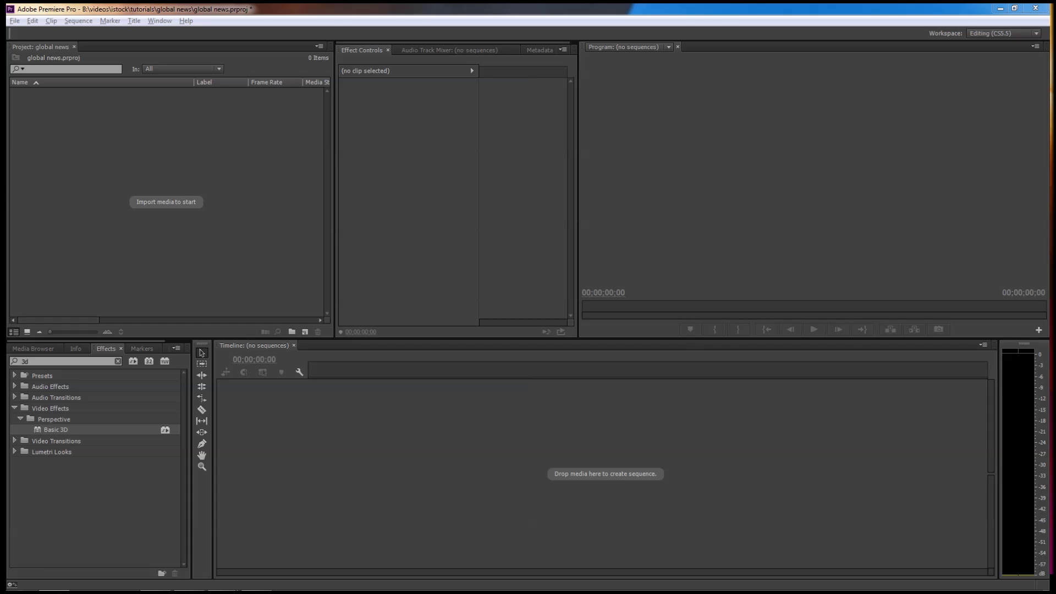
# Import all the clips from the Explorer folder "New folder" into the project and remove DONTUPLOAD.mov
pyautogui.moveTo(1055, 170); pyautogui.dragTo(737, 165)
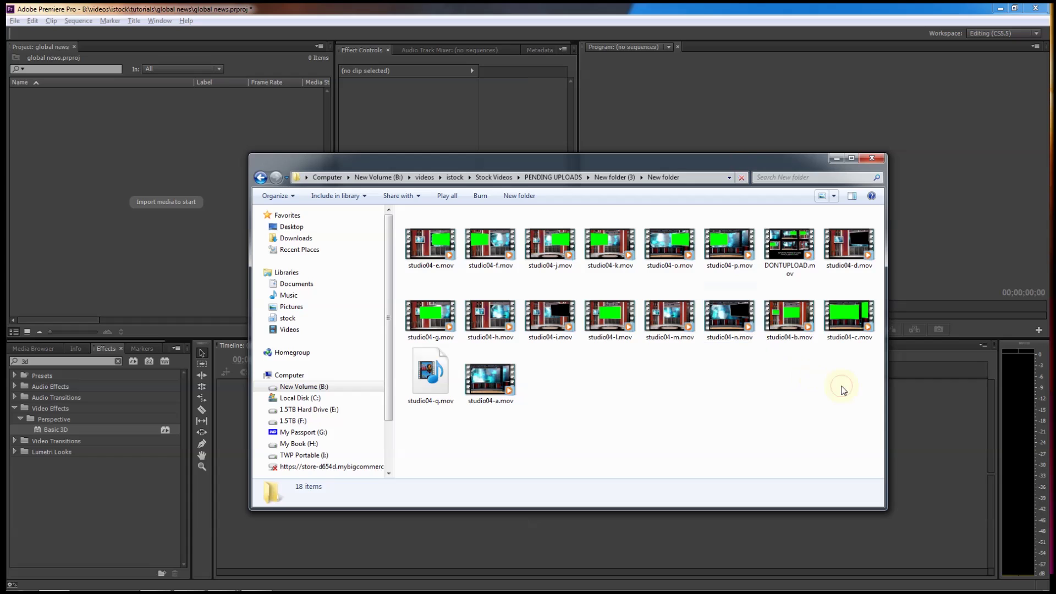
pyautogui.moveTo(849, 383)
pyautogui.mouseDown()
pyautogui.moveTo(402, 223)
pyautogui.moveTo(154, 213)
pyautogui.mouseUp()
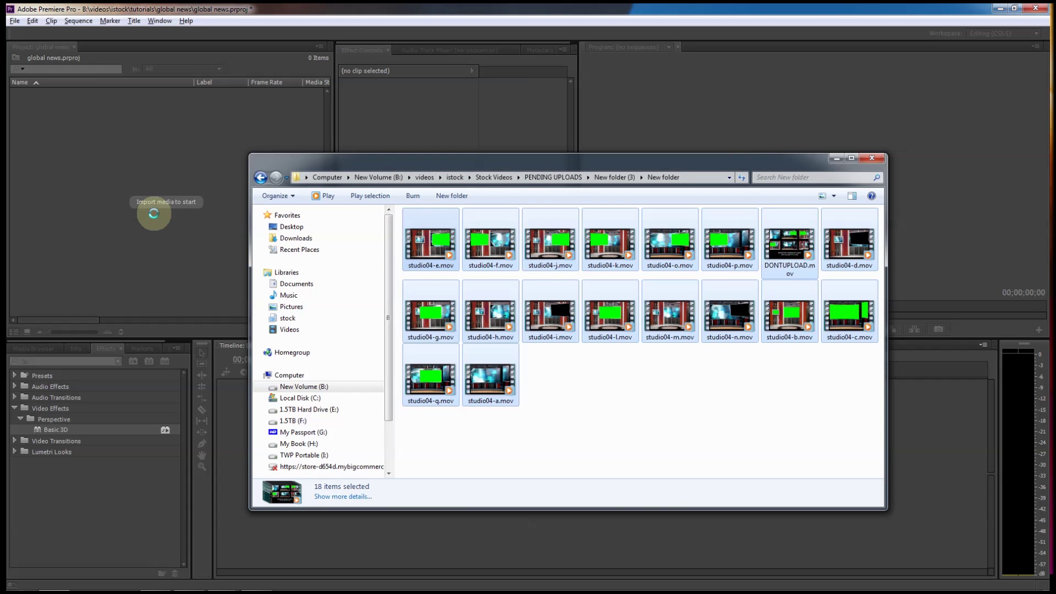
pyautogui.moveTo(586, 172); pyautogui.dragTo(733, 194)
pyautogui.hotkey('alt', 'F4')
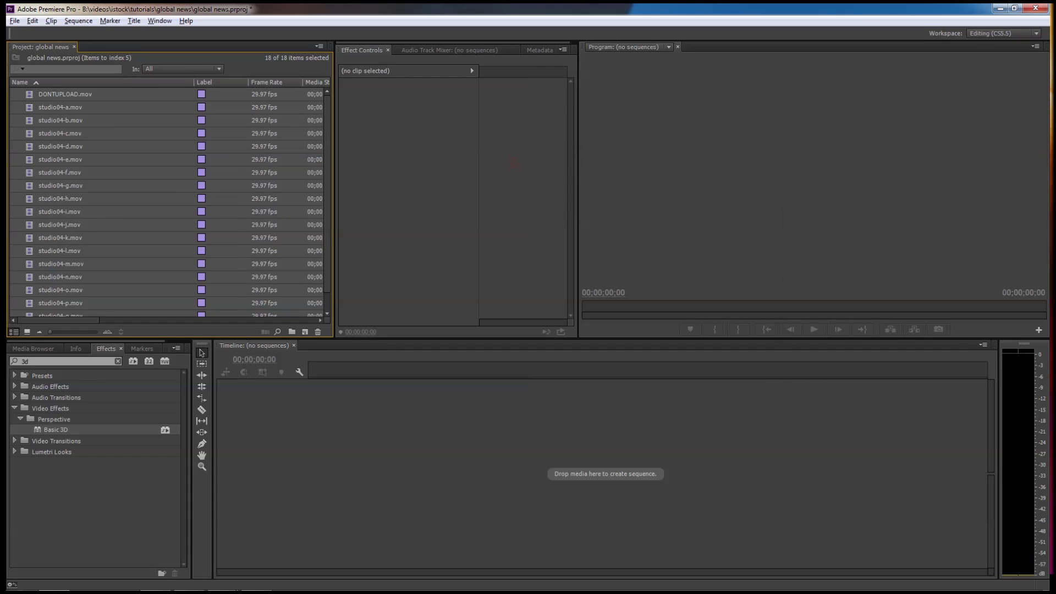
pyautogui.click(75, 95)
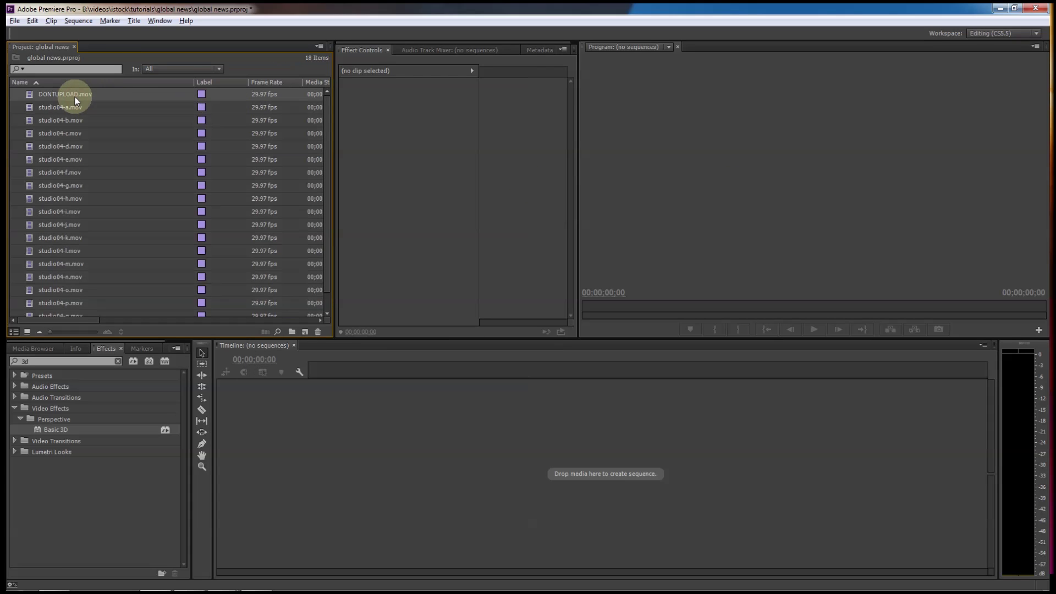
pyautogui.press('Delete')
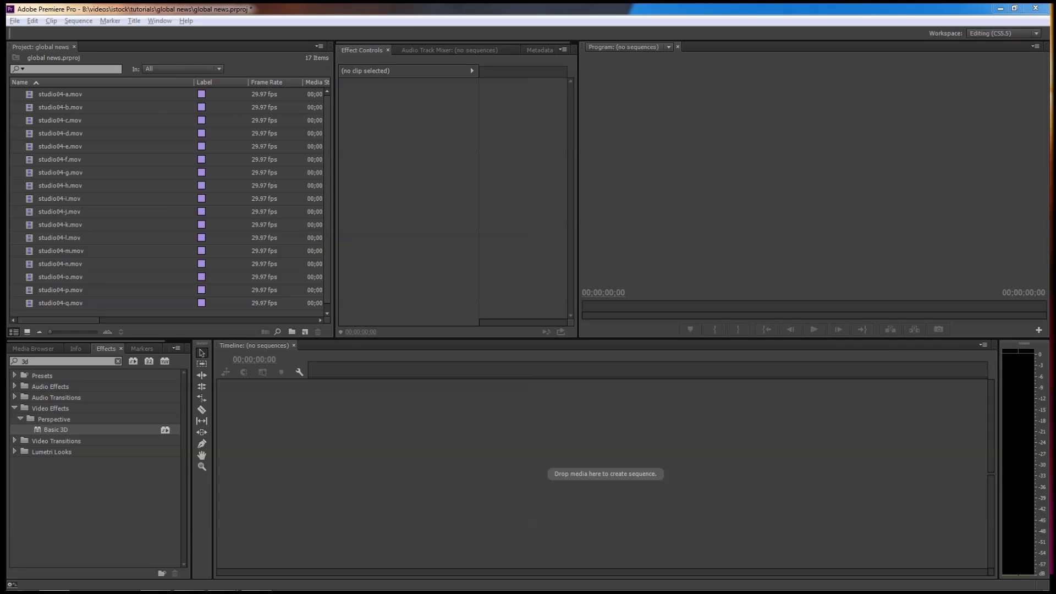
# Show the project clips as thumbnails and create a new sequence from studio04-f.mov
pyautogui.click(27, 332)
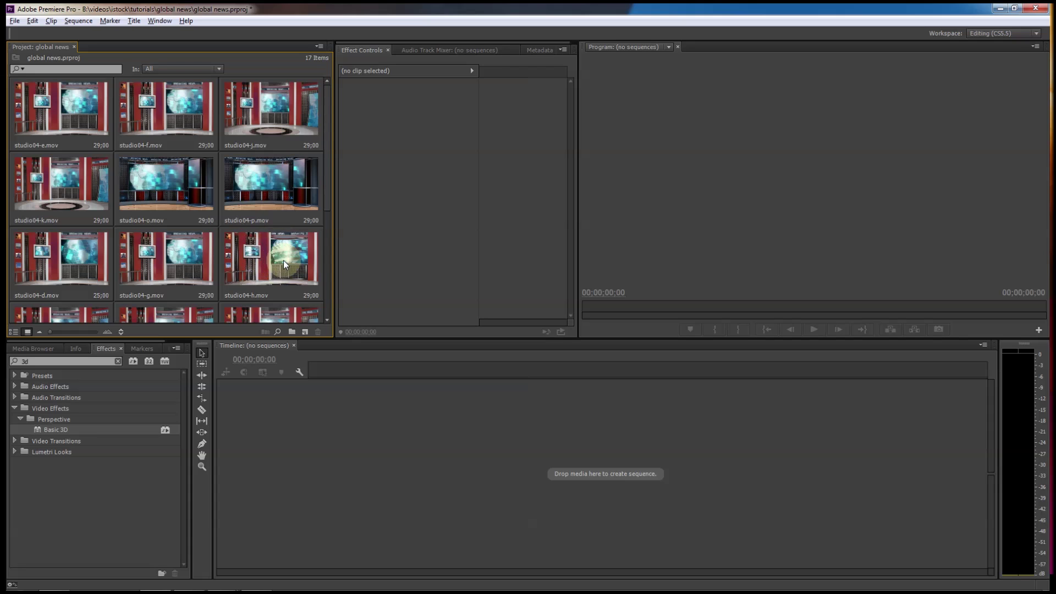
pyautogui.scroll(-3, 281, 257)
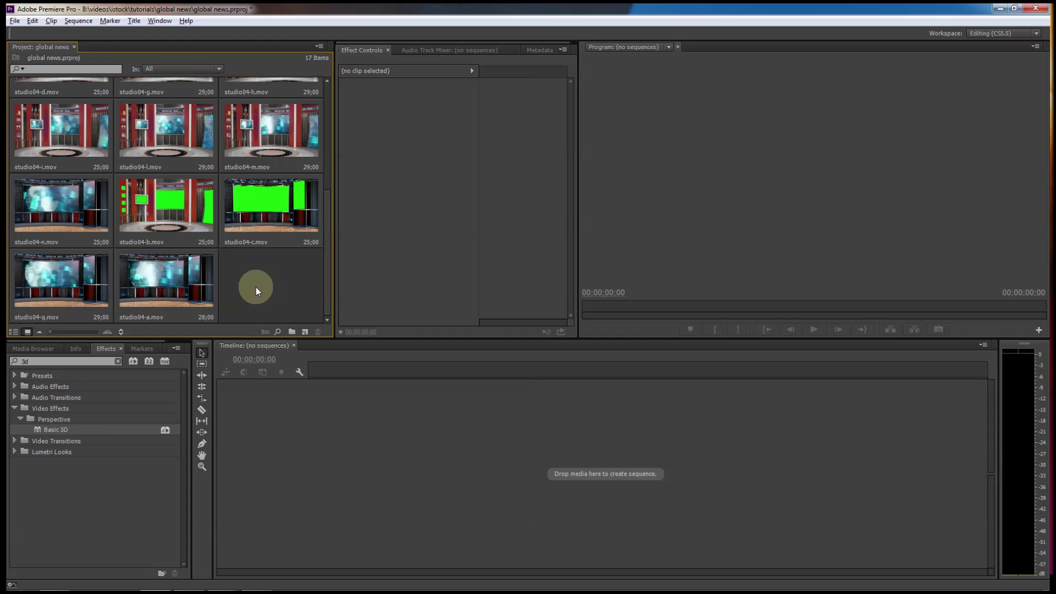
pyautogui.scroll(3, 255, 293)
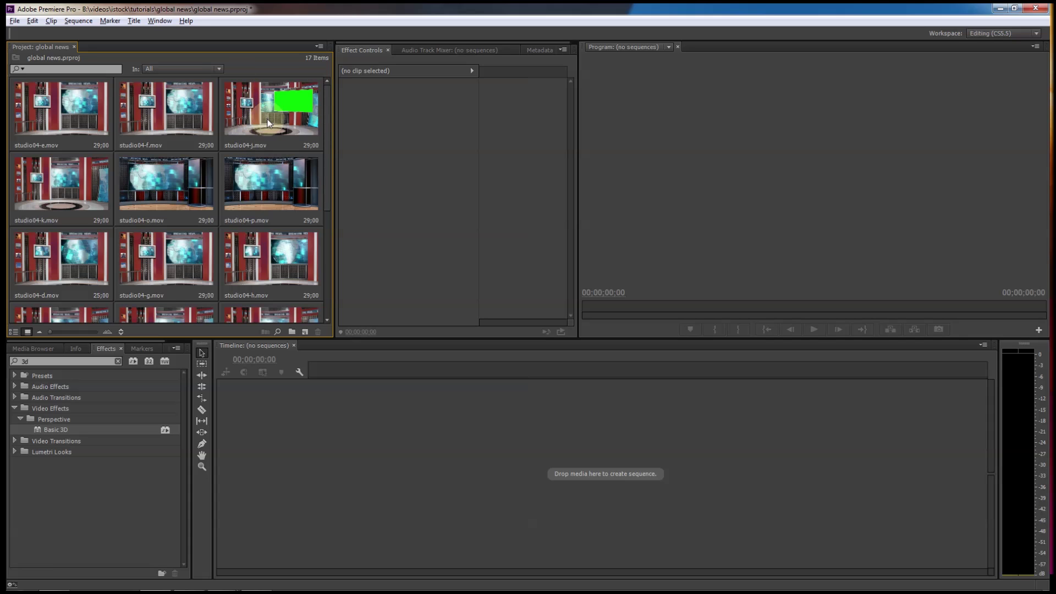
pyautogui.scroll(-3, 283, 269)
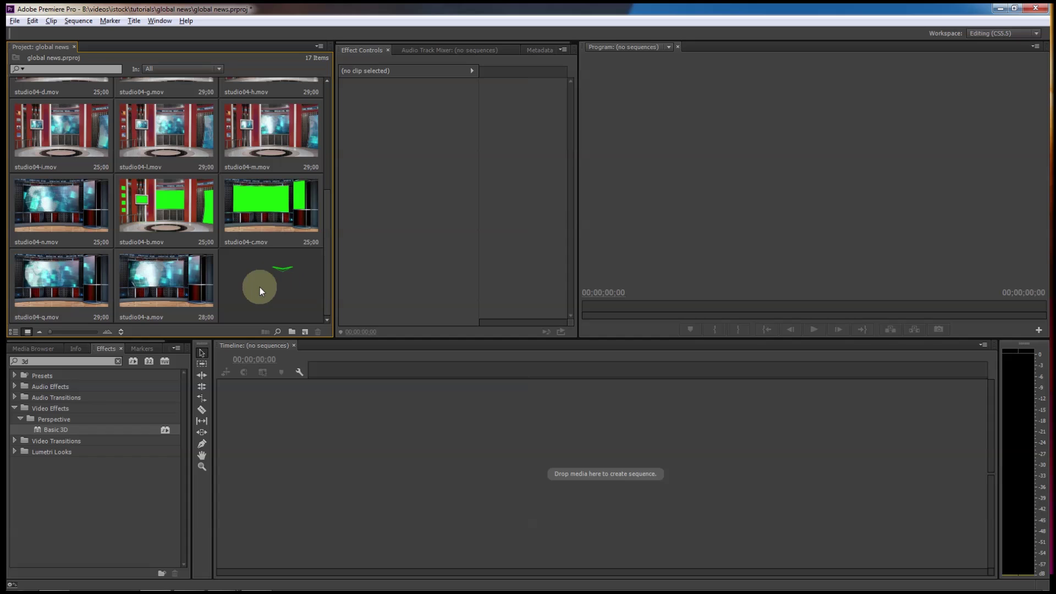
pyautogui.scroll(3, 260, 288)
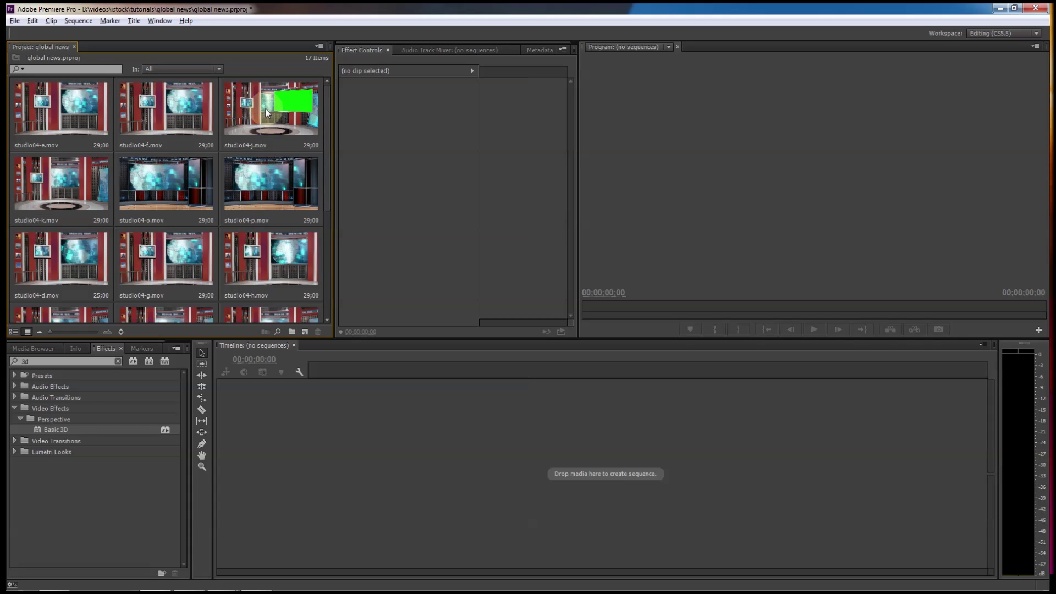
pyautogui.click(164, 106)
pyautogui.moveTo(164, 105); pyautogui.dragTo(572, 459)
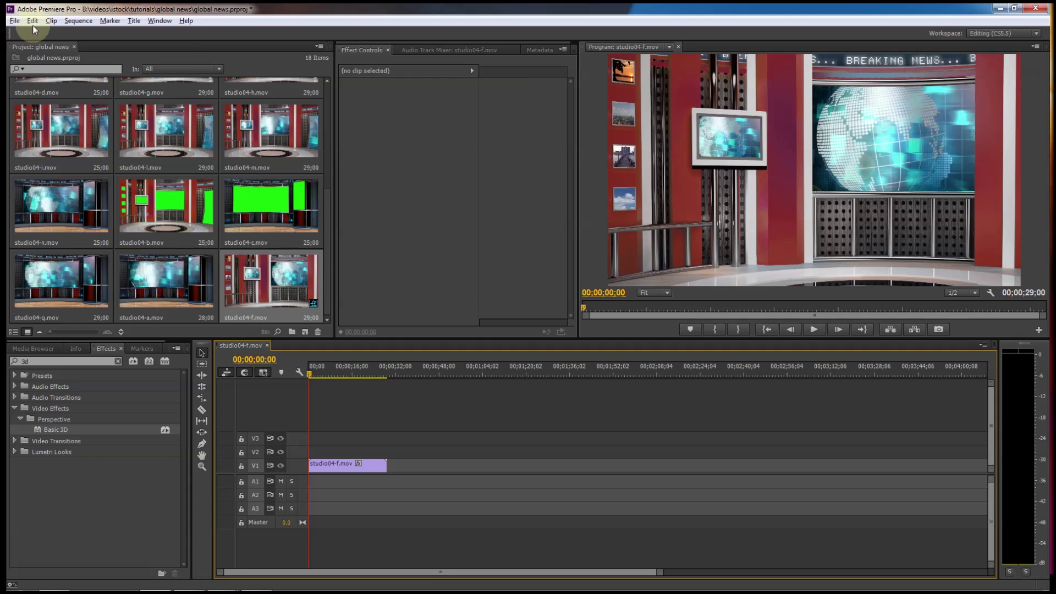
pyautogui.click(14, 21)
pyautogui.moveTo(32, 33)
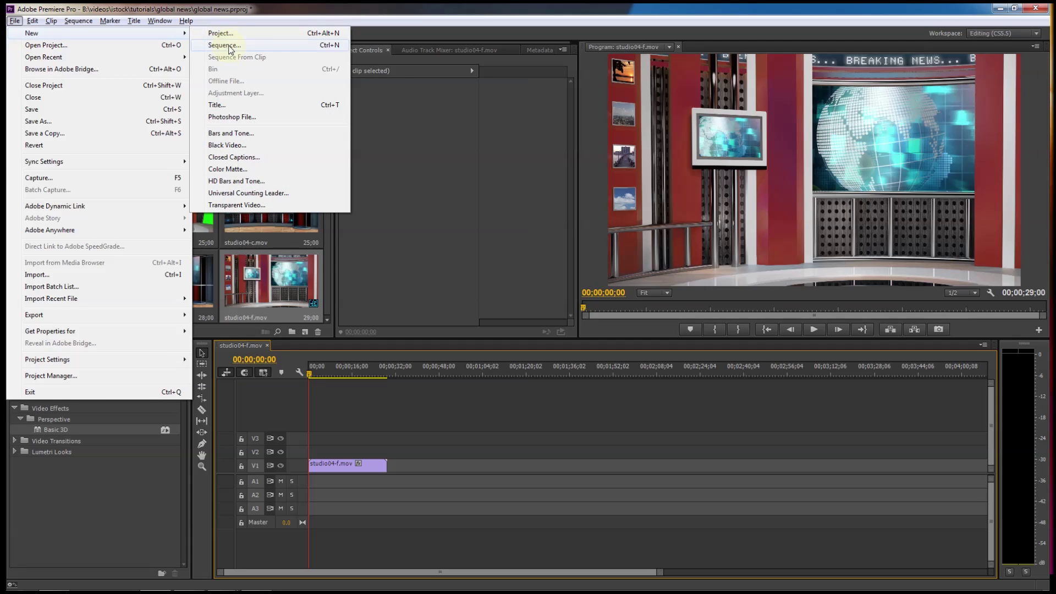
pyautogui.click(238, 8)
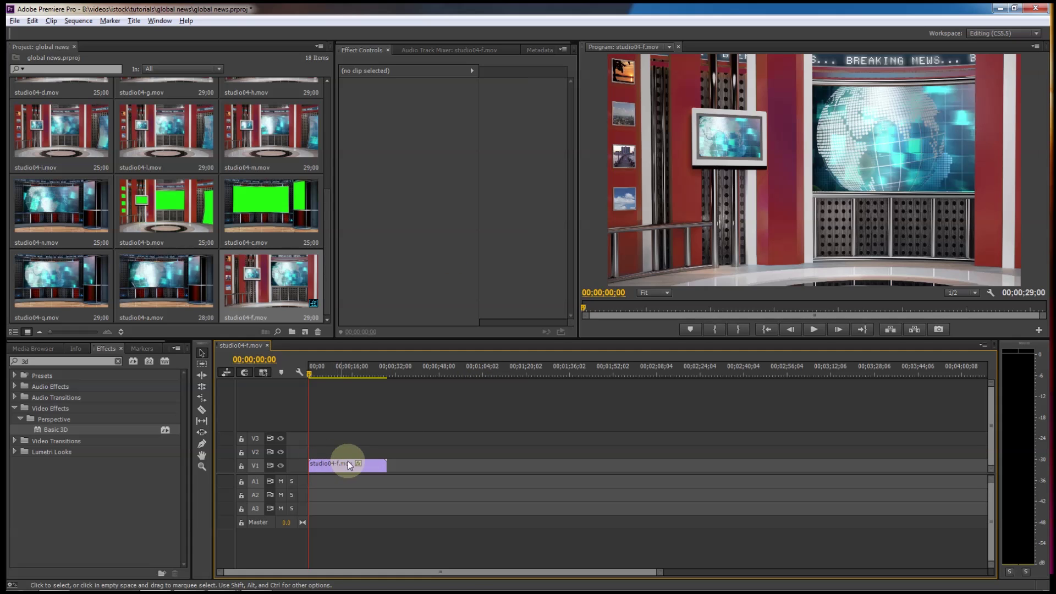
# Move the playhead to 00;00;05;00 and import the Fotolia green-screen presenter clip and breakingNews04.mov into the project
pyautogui.moveTo(319, 372)
pyautogui.mouseDown()
pyautogui.moveTo(331, 372)
pyautogui.moveTo(309, 370)
pyautogui.moveTo(342, 373)
pyautogui.moveTo(306, 370)
pyautogui.moveTo(322, 373)
pyautogui.mouseUp()
pyautogui.click(816, 332)
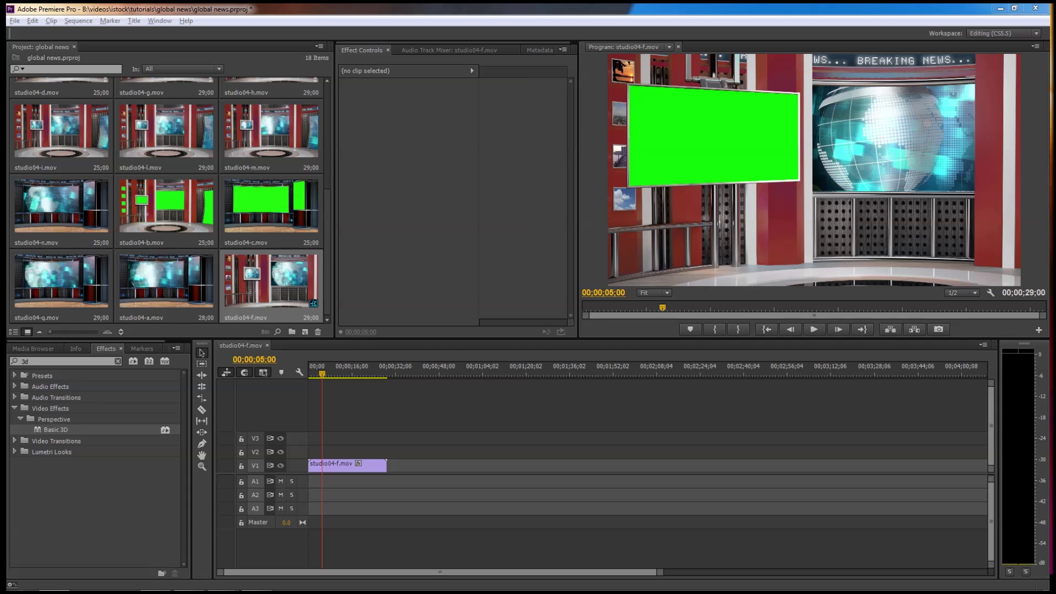
pyautogui.moveTo(1052, 341); pyautogui.dragTo(210, 245)
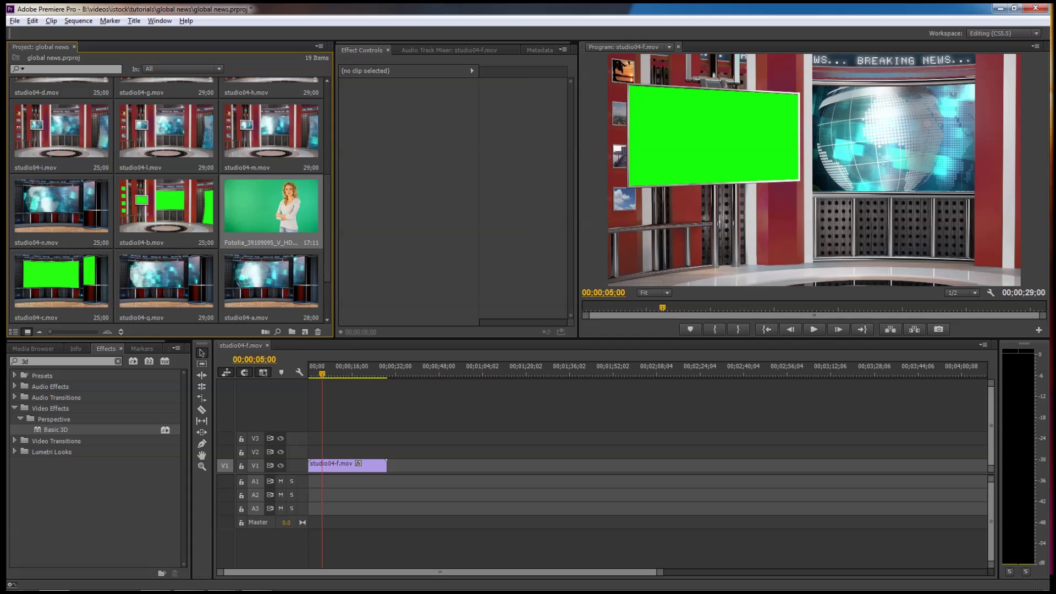
pyautogui.moveTo(760, 214); pyautogui.dragTo(226, 307)
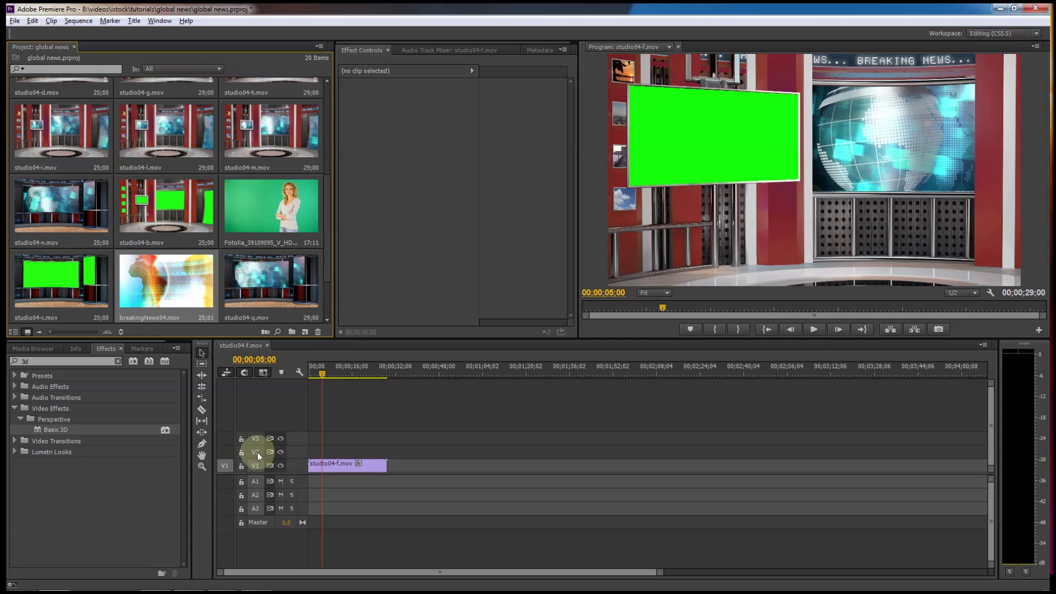
# Stack the layers from the sequence start: studio04-f.mov on V2, the Fotolia presenter clip on V3 and breakingNews04.mov on V1
pyautogui.moveTo(340, 464); pyautogui.dragTo(341, 449)
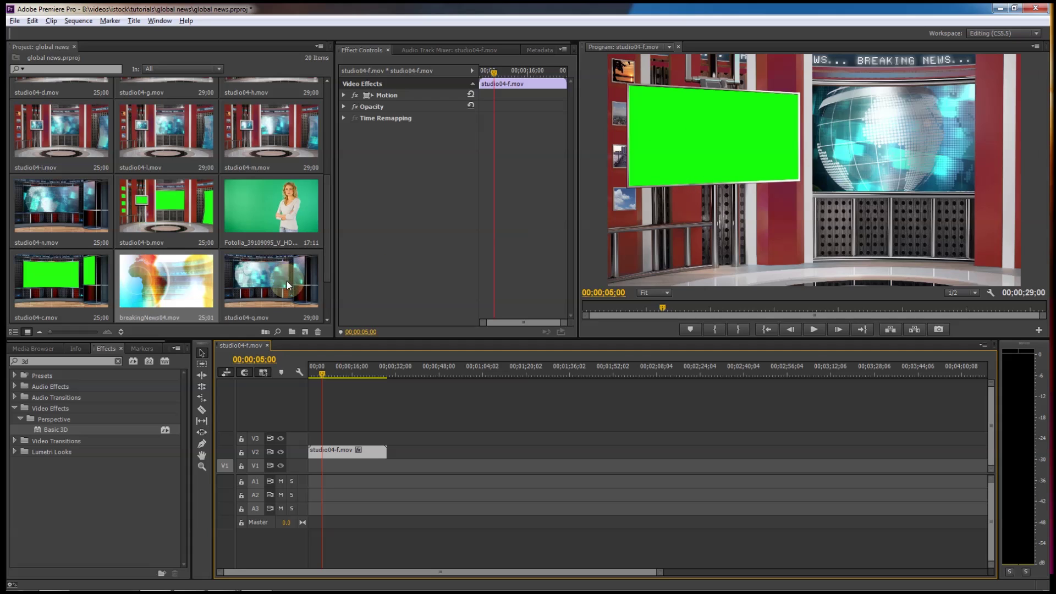
pyautogui.click(257, 198)
pyautogui.moveTo(257, 196); pyautogui.dragTo(311, 441)
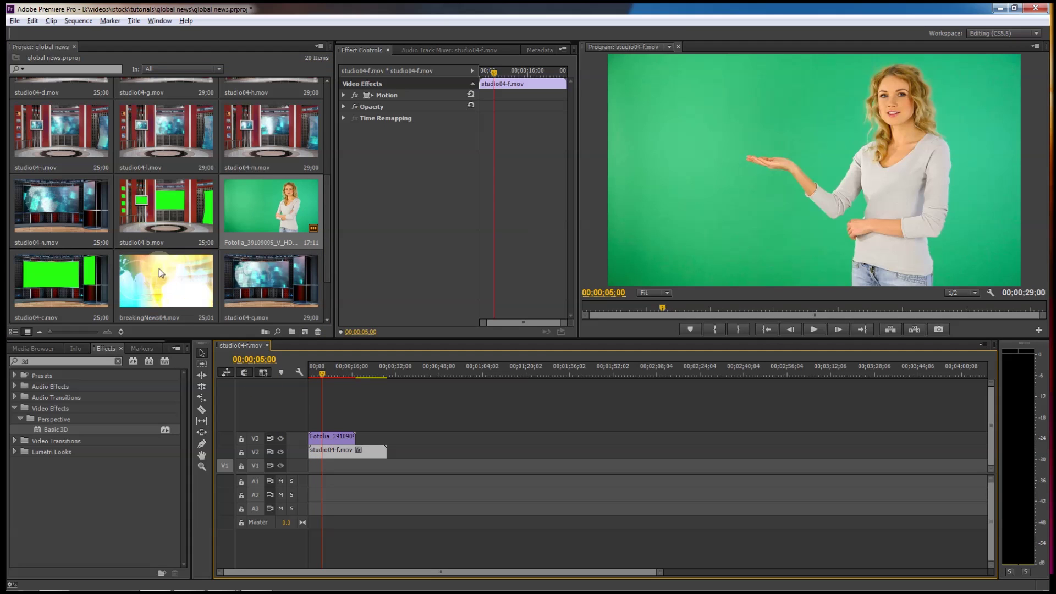
pyautogui.moveTo(160, 277); pyautogui.dragTo(311, 470)
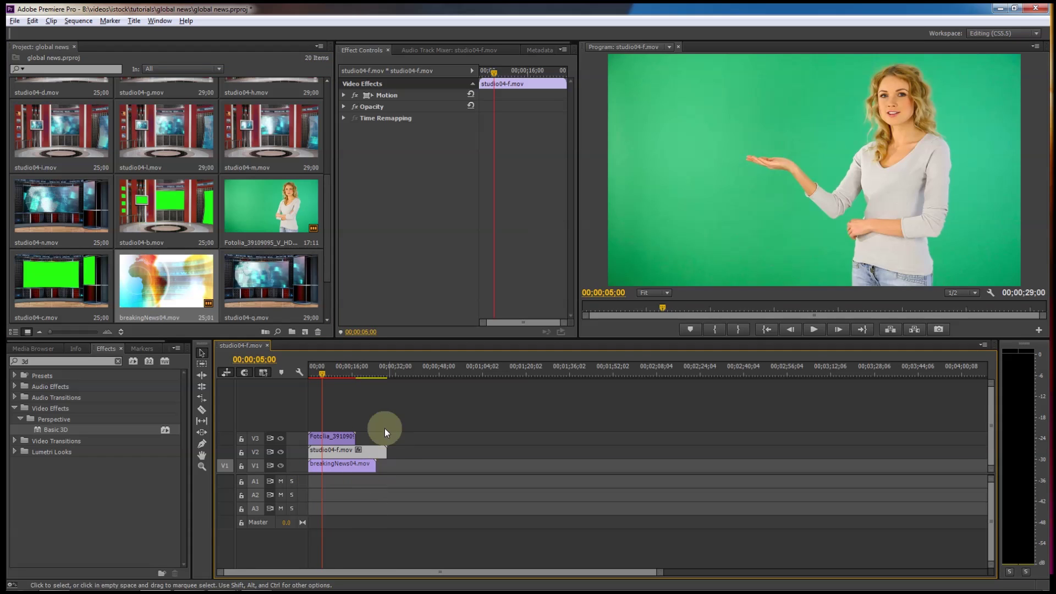
# Find the keying effects by searching for "key" and apply Ultra Key to the Fotolia presenter clip on V3
pyautogui.click(334, 436)
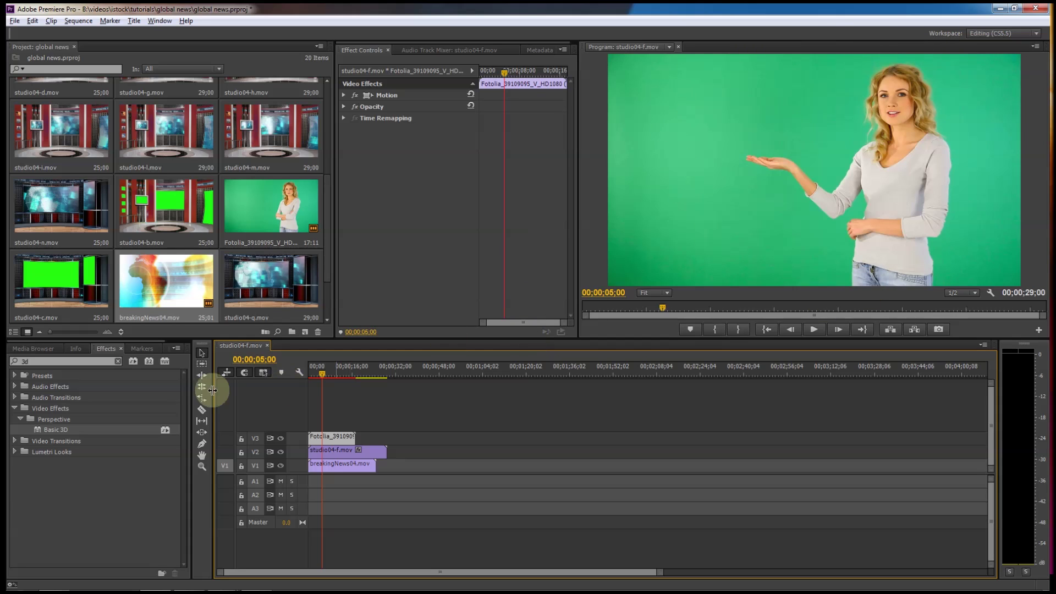
pyautogui.click(118, 361)
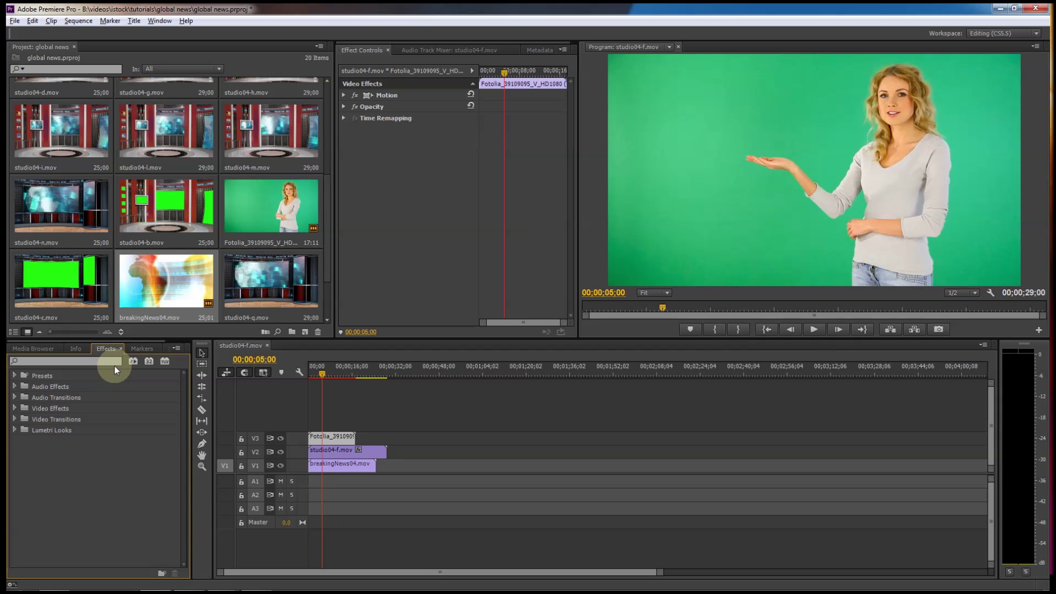
pyautogui.click(101, 361)
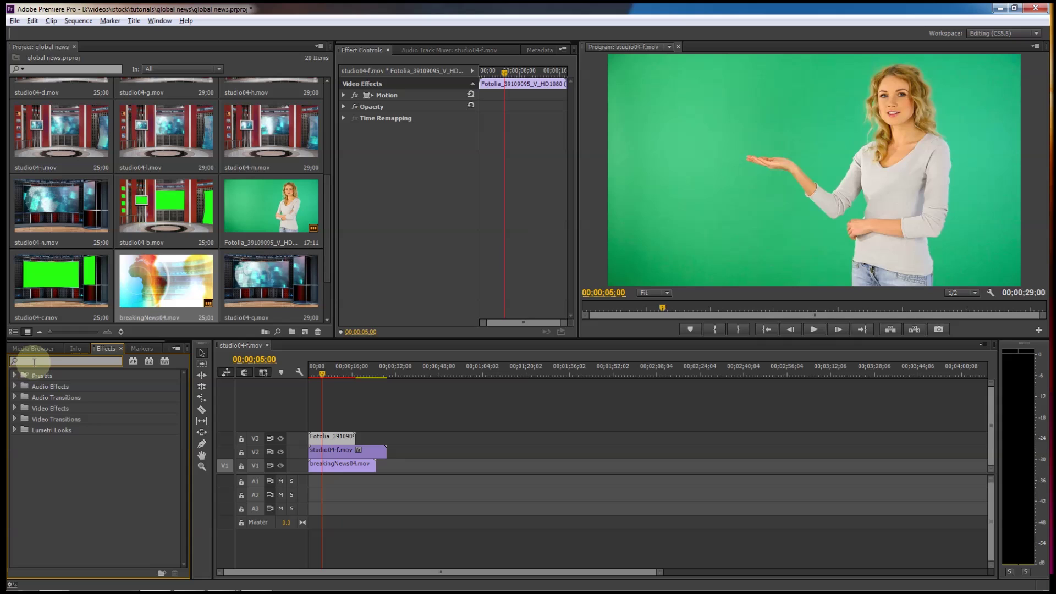
pyautogui.click(15, 408)
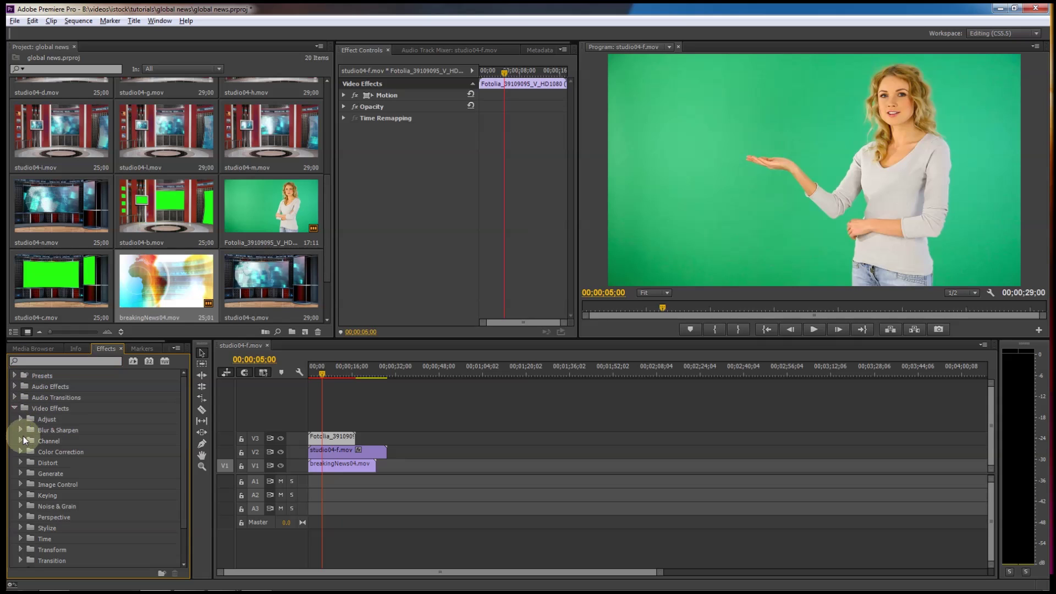
pyautogui.click(14, 408)
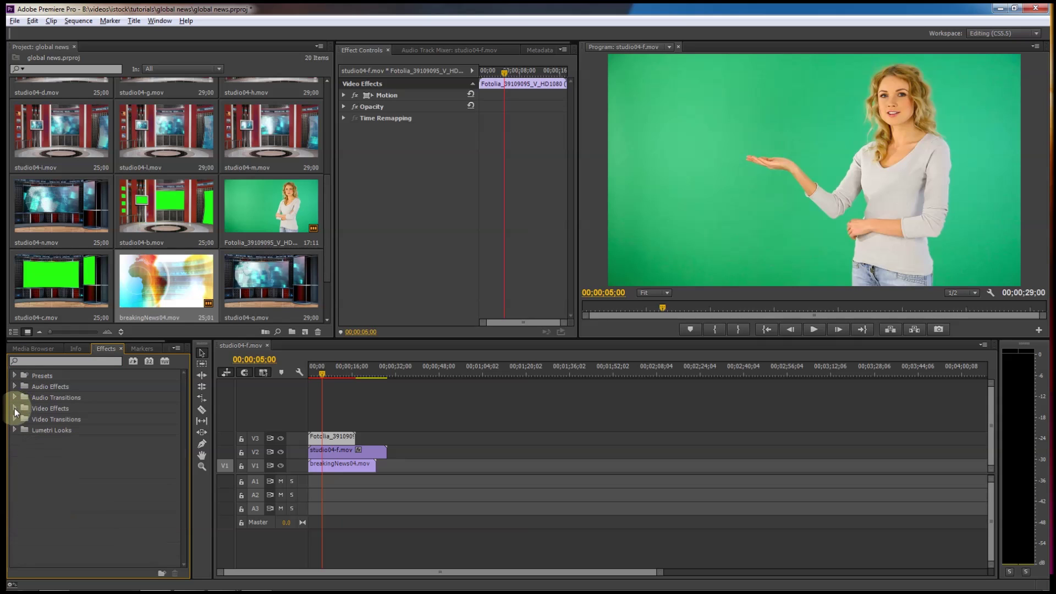
pyautogui.click(18, 361)
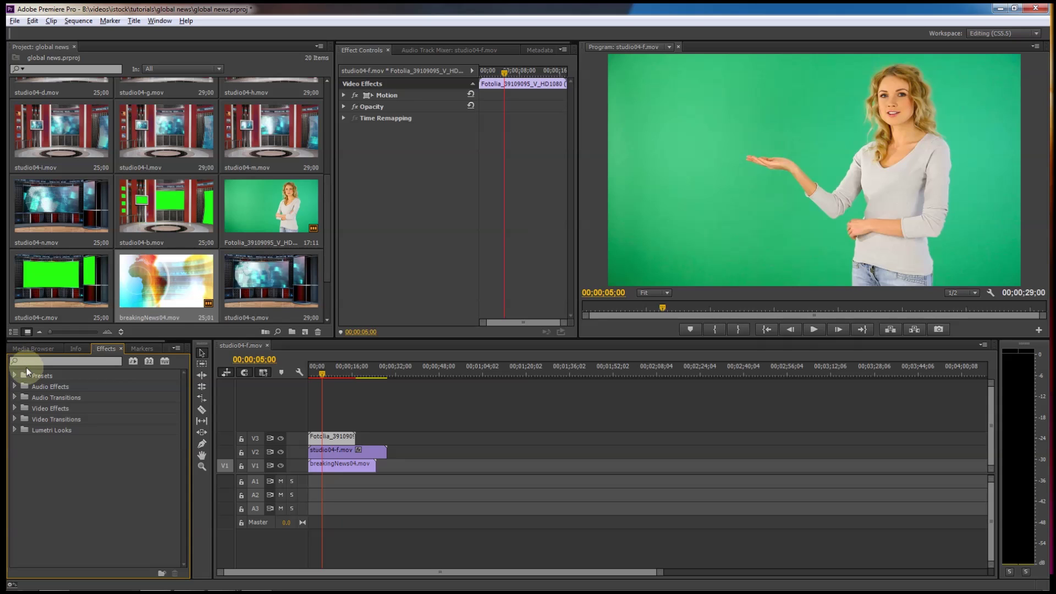
pyautogui.click(15, 361)
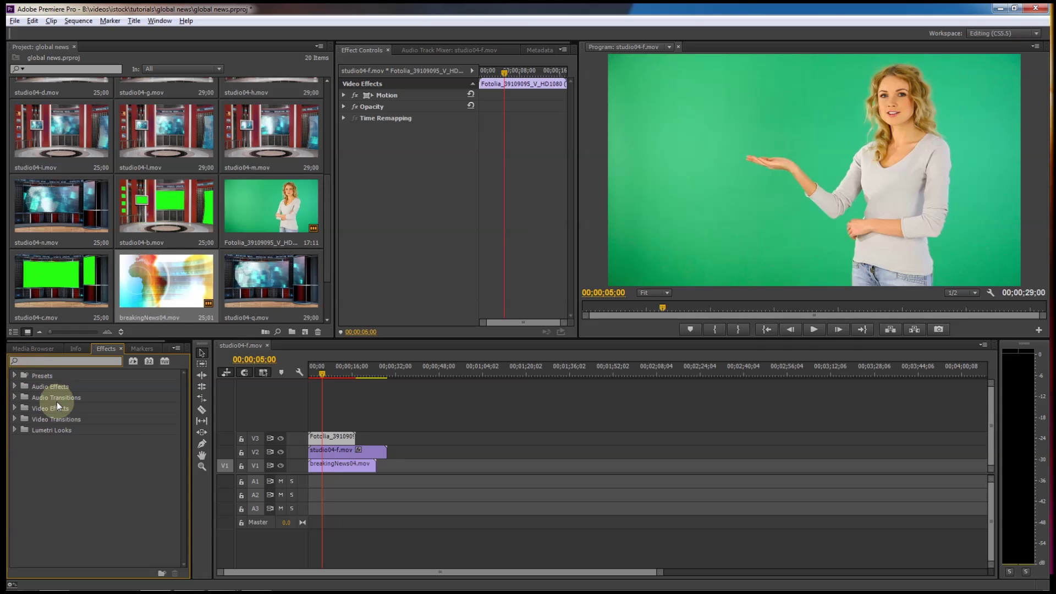
pyautogui.write('key')
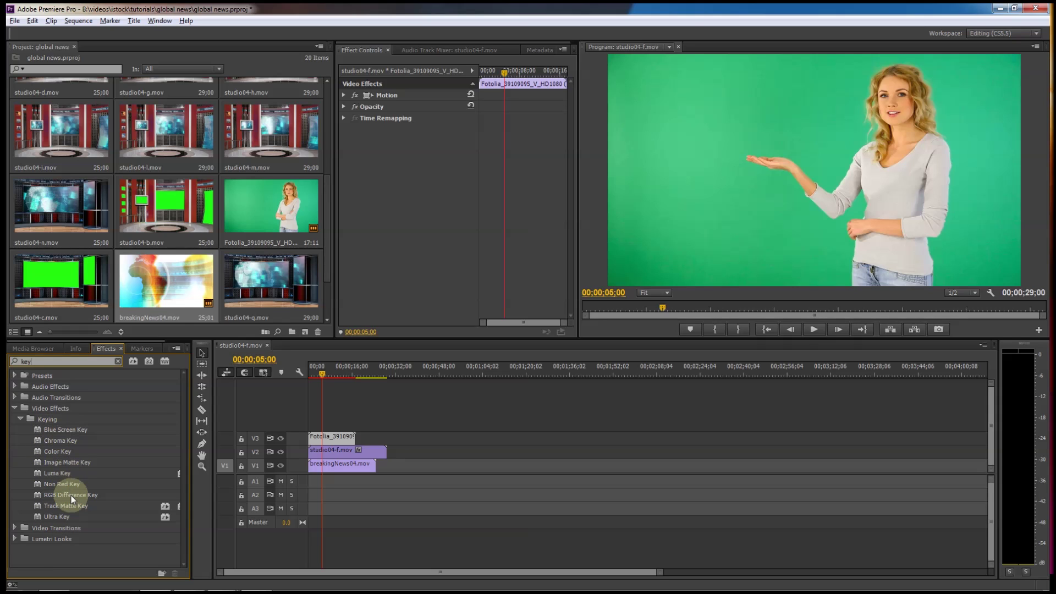
pyautogui.click(38, 515)
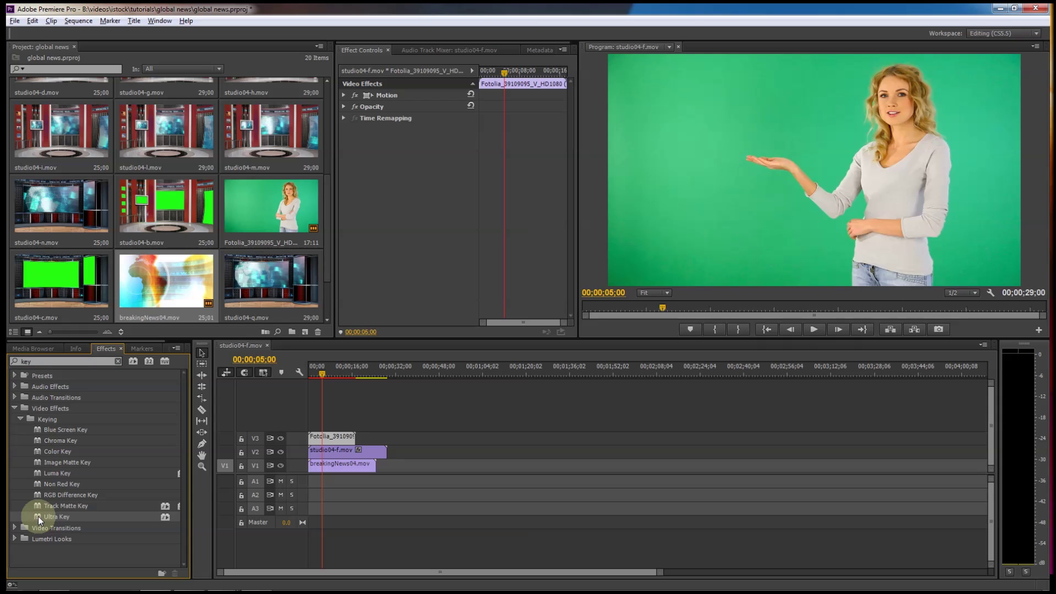
pyautogui.moveTo(38, 516); pyautogui.dragTo(336, 437)
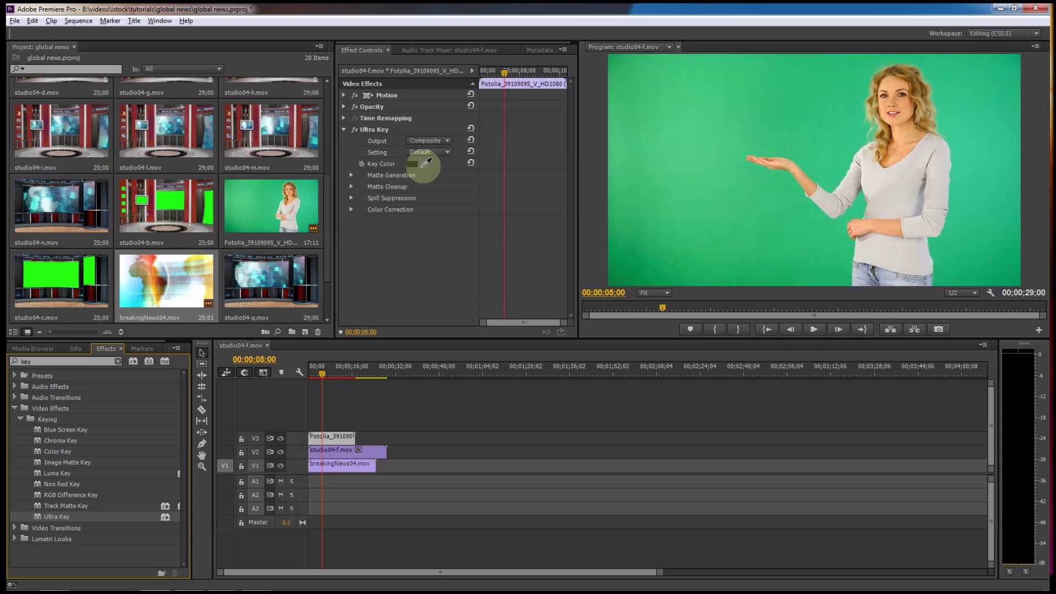
# Sample the presenter clip's green background as the Ultra Key color and set the key's Setting to Aggressive
pyautogui.moveTo(426, 160); pyautogui.dragTo(608, 250)
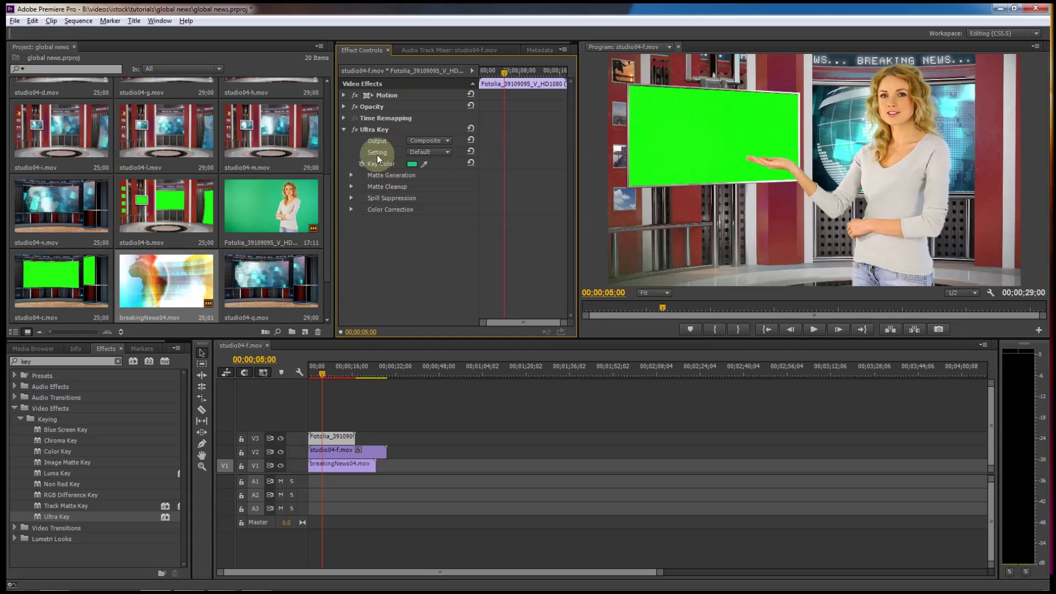
pyautogui.click(433, 152)
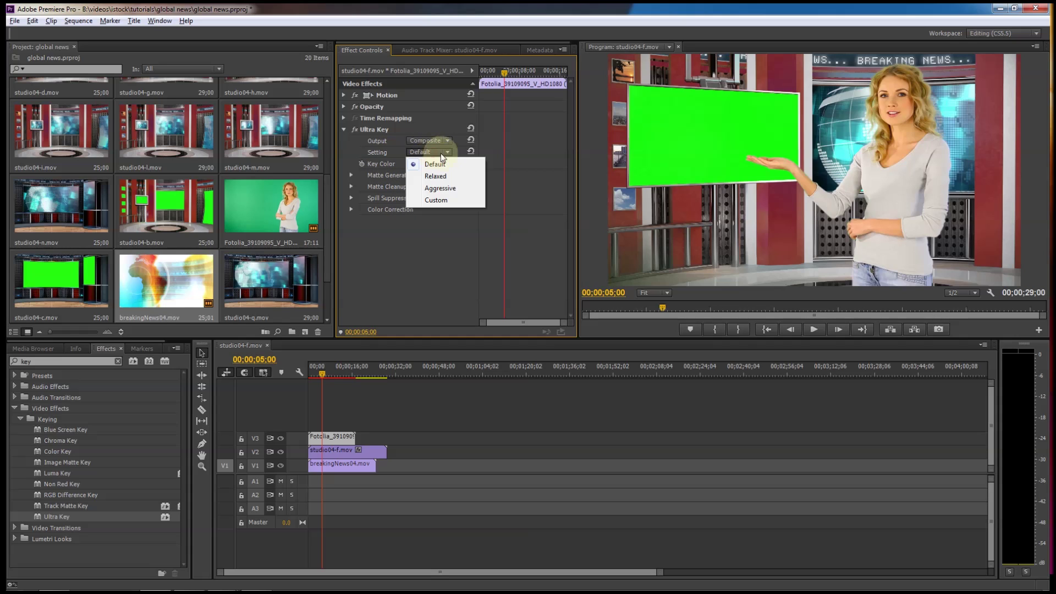
pyautogui.click(457, 188)
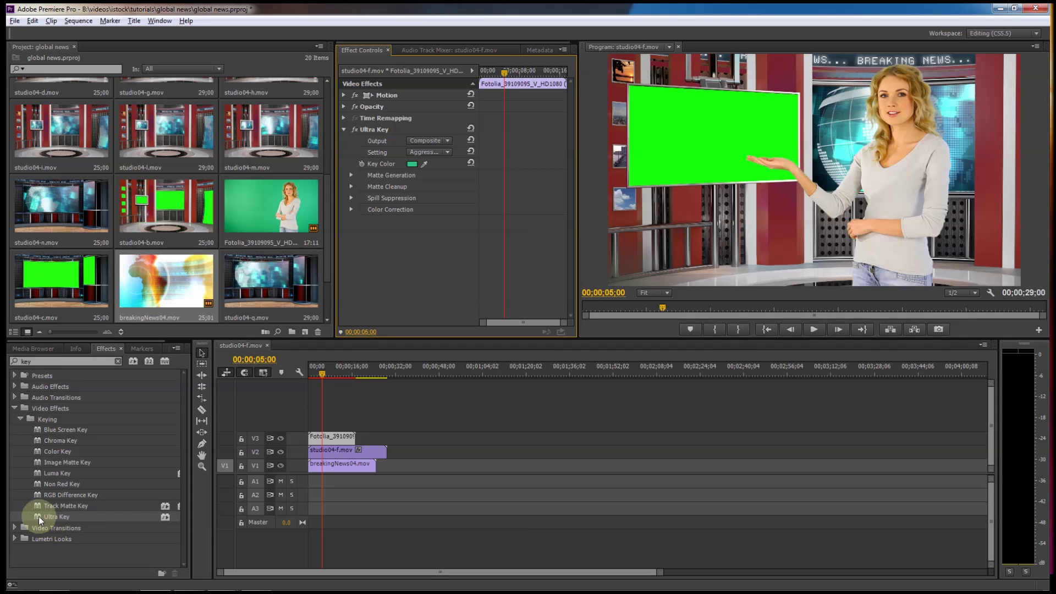
# Apply Ultra Key to studio04-f.mov on V2 and sample the studio screen's green as the key color
pyautogui.moveTo(36, 517); pyautogui.dragTo(338, 453)
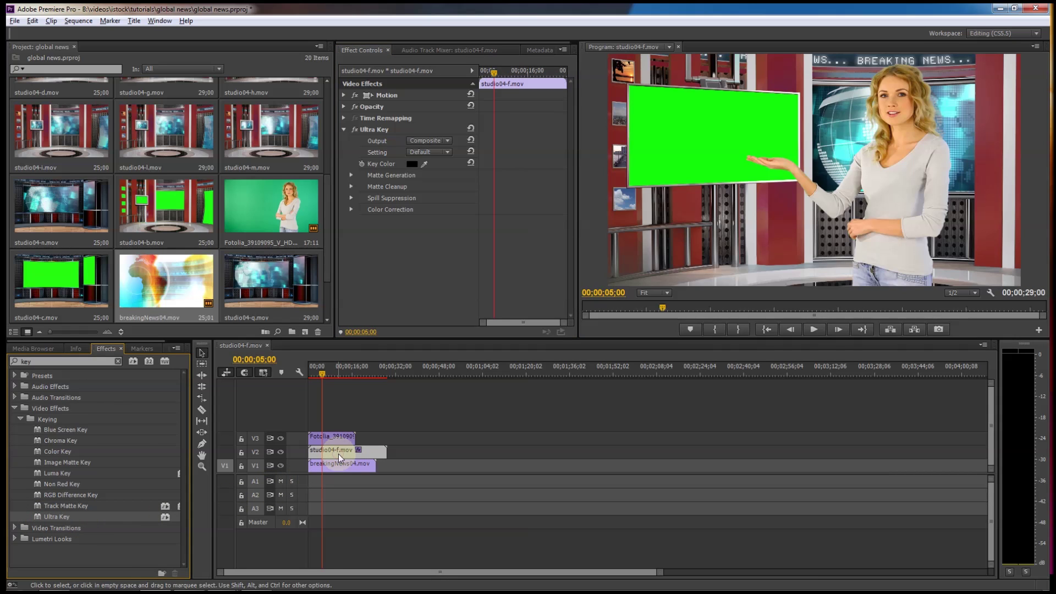
pyautogui.click(427, 160)
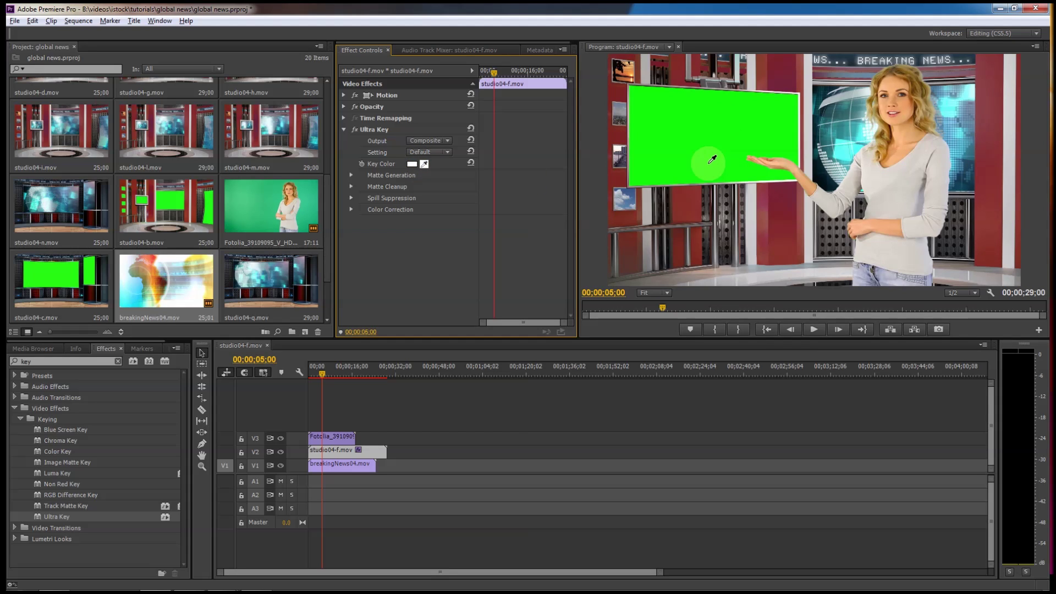
pyautogui.click(633, 146)
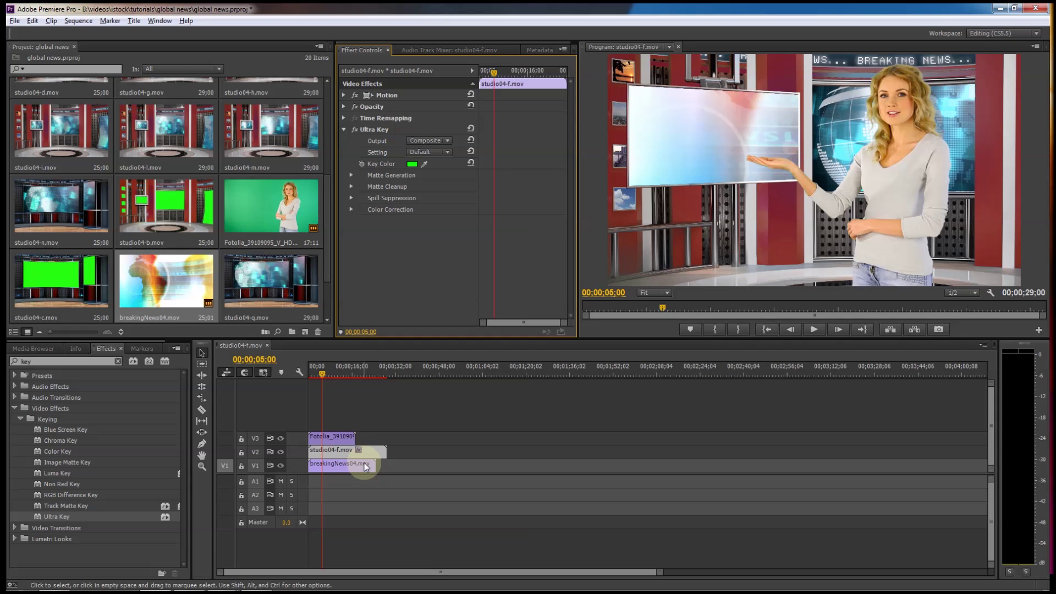
# Fit breakingNews04.mov behind the studio screen by setting its Scale to 42 and Position to 496, 371
pyautogui.click(325, 469)
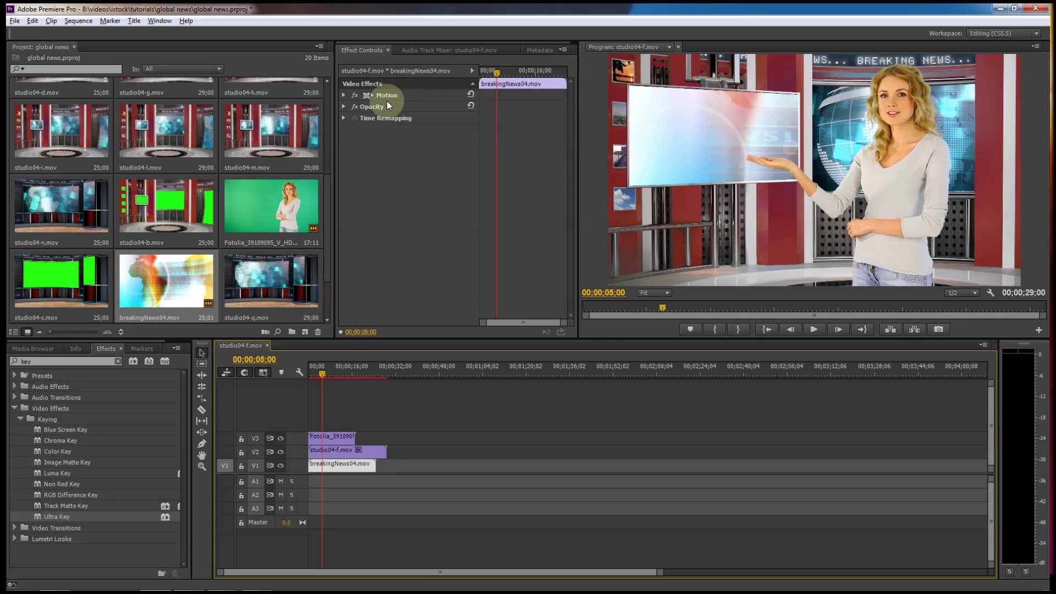
pyautogui.click(343, 96)
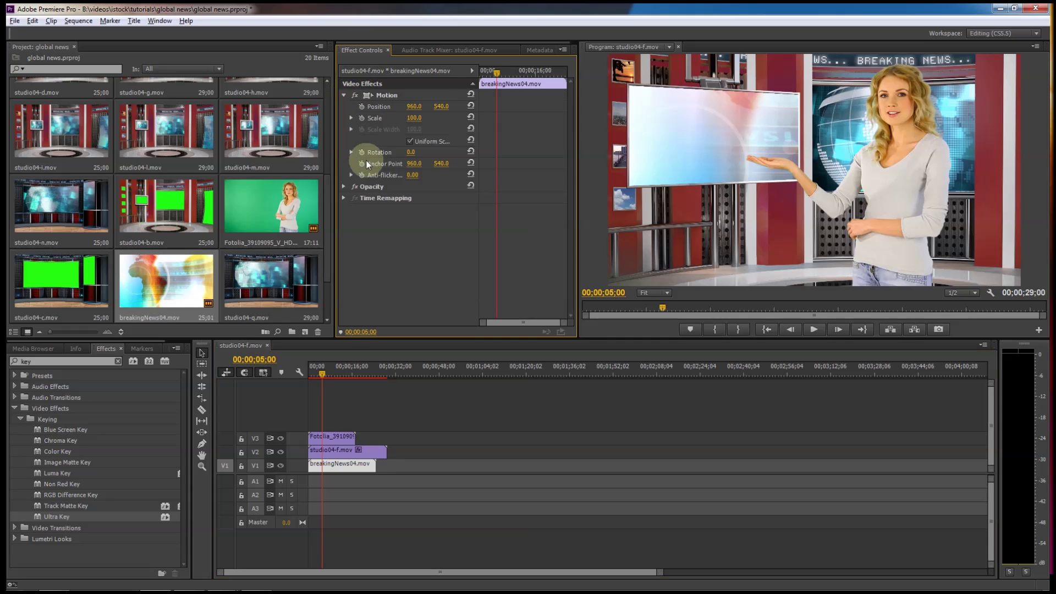
pyautogui.moveTo(412, 120); pyautogui.dragTo(399, 119)
pyautogui.moveTo(389, 118); pyautogui.dragTo(142, 141)
pyautogui.moveTo(408, 122); pyautogui.dragTo(341, 83)
pyautogui.click(413, 122)
pyautogui.moveTo(412, 120); pyautogui.dragTo(429, 125)
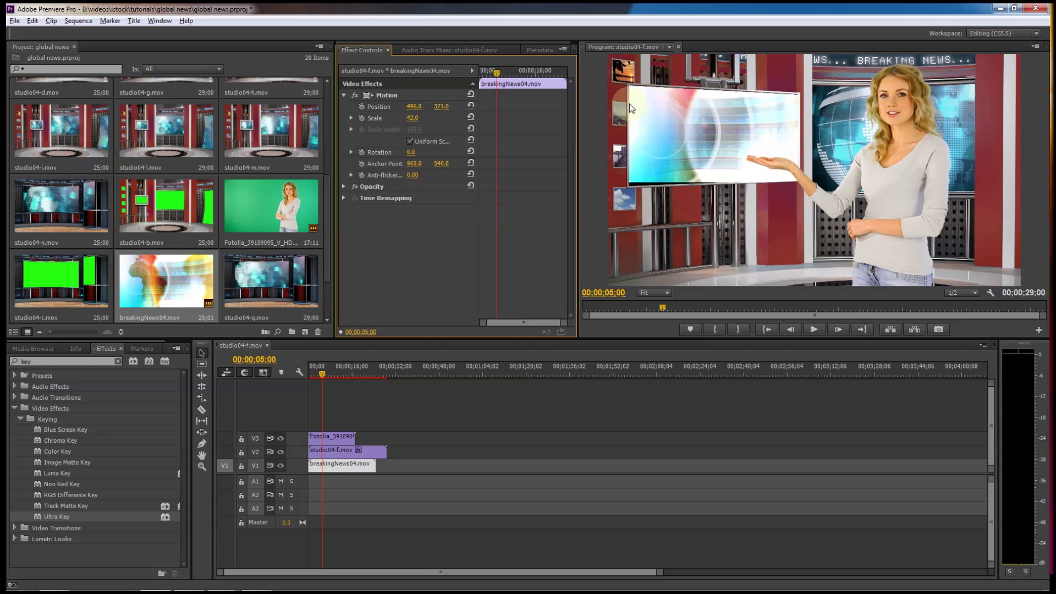
pyautogui.click(786, 203)
# Search the effects for "3d", apply Basic 3D to breakingNews04.mov on V1 and set its Swivel to -5°
pyautogui.click(48, 364)
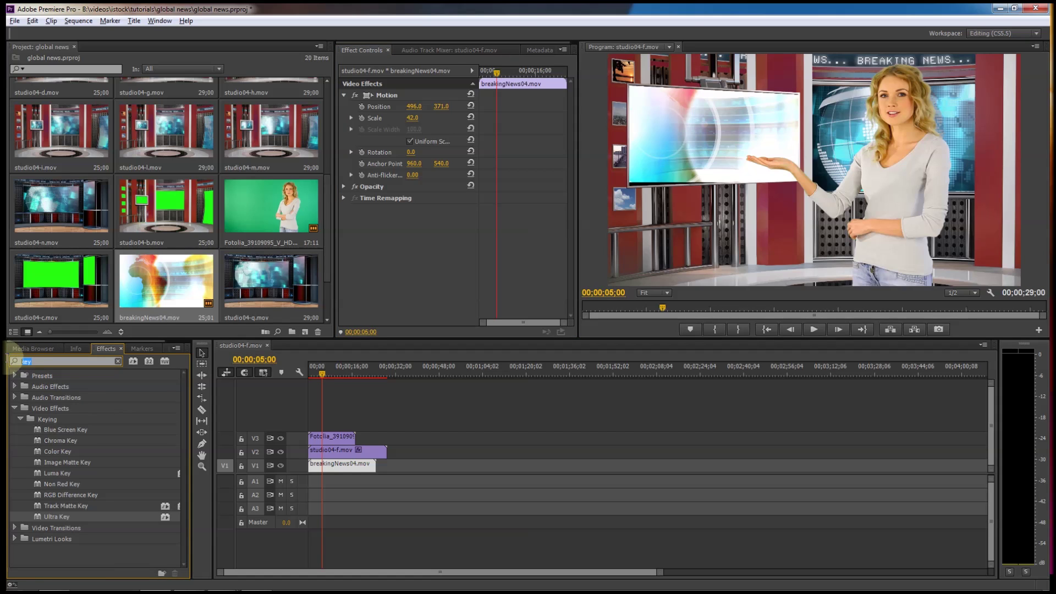
pyautogui.write('3d')
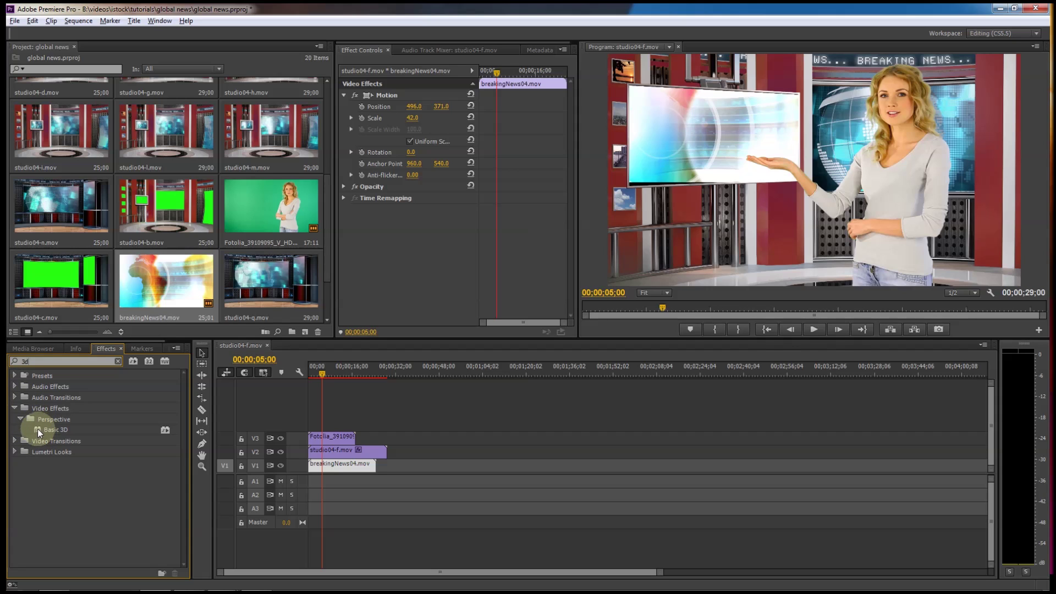
pyautogui.moveTo(38, 428); pyautogui.dragTo(349, 466)
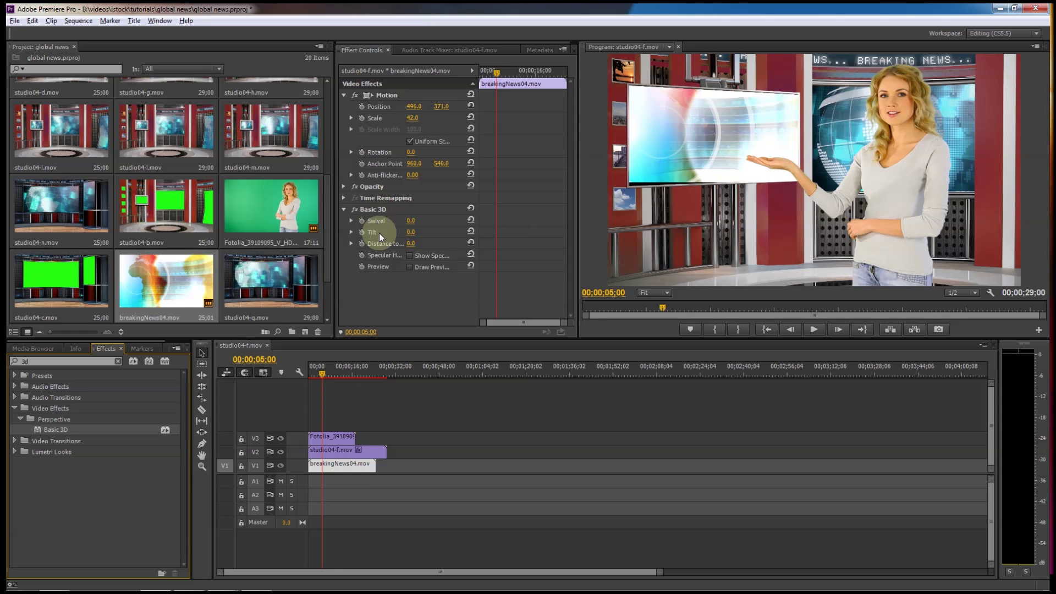
pyautogui.moveTo(410, 221); pyautogui.dragTo(410, 221)
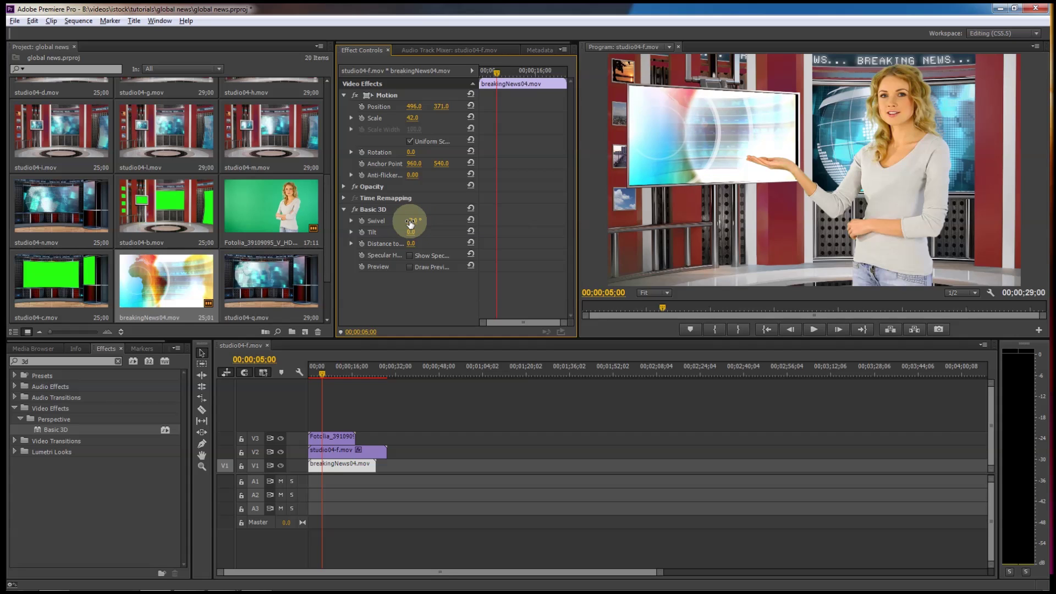
pyautogui.moveTo(411, 223); pyautogui.dragTo(410, 222)
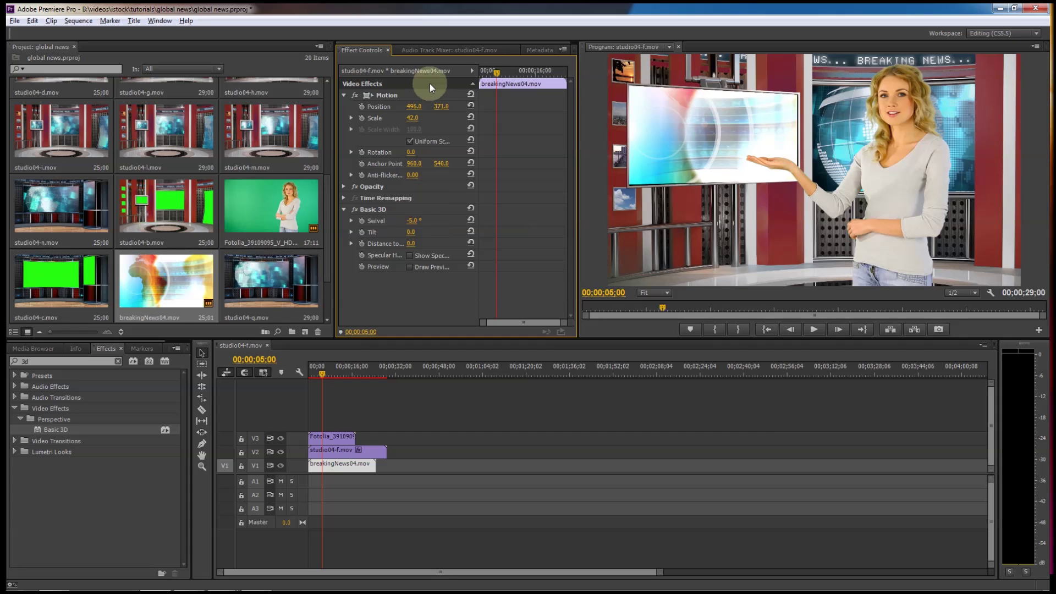
# Adjust breakingNews04.mov to fill the keyed screen with a horizontal Position of 511 and a Scale of 48
pyautogui.moveTo(420, 109); pyautogui.dragTo(428, 109)
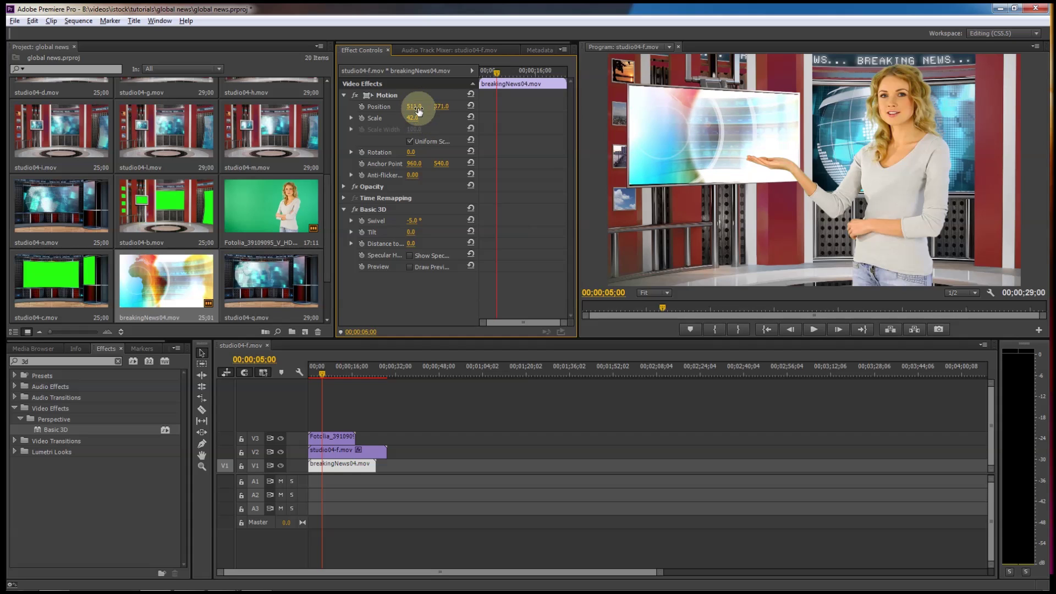
pyautogui.click(415, 118)
pyautogui.press('Return')
pyautogui.moveTo(428, 123)
pyautogui.mouseDown()
pyautogui.moveTo(439, 130)
pyautogui.moveTo(420, 111)
pyautogui.mouseUp()
# Play the composite from the sequence start, then return the playhead to about 00;00;04;18
pyautogui.moveTo(328, 377); pyautogui.dragTo(295, 388)
pyautogui.press('space')
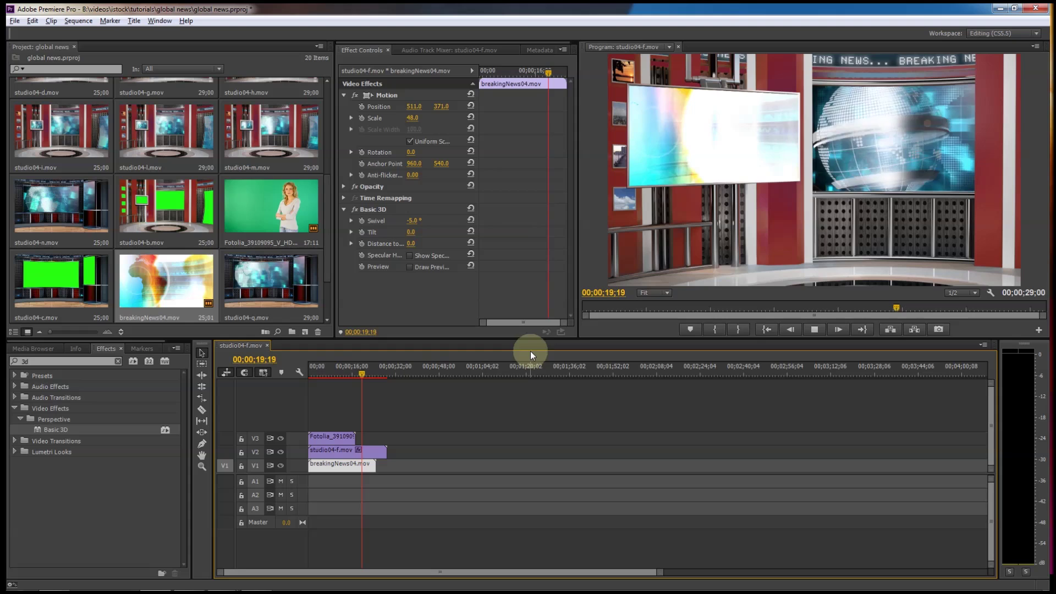
pyautogui.moveTo(364, 374); pyautogui.dragTo(324, 377)
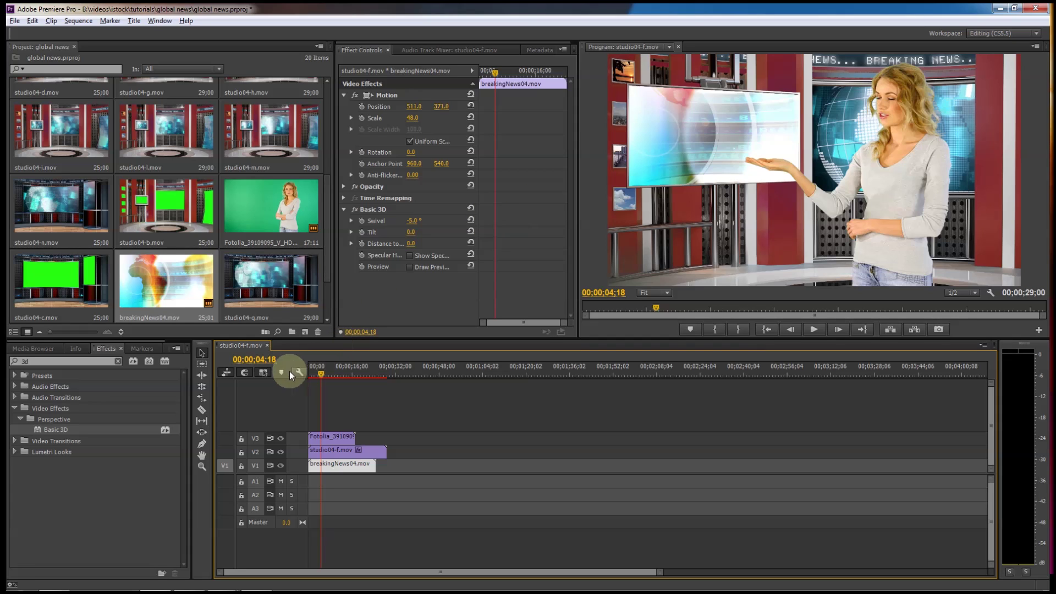
# Move the playhead to 00;00;03;15 and split studio04-f.mov on V2 there
pyautogui.click(254, 360)
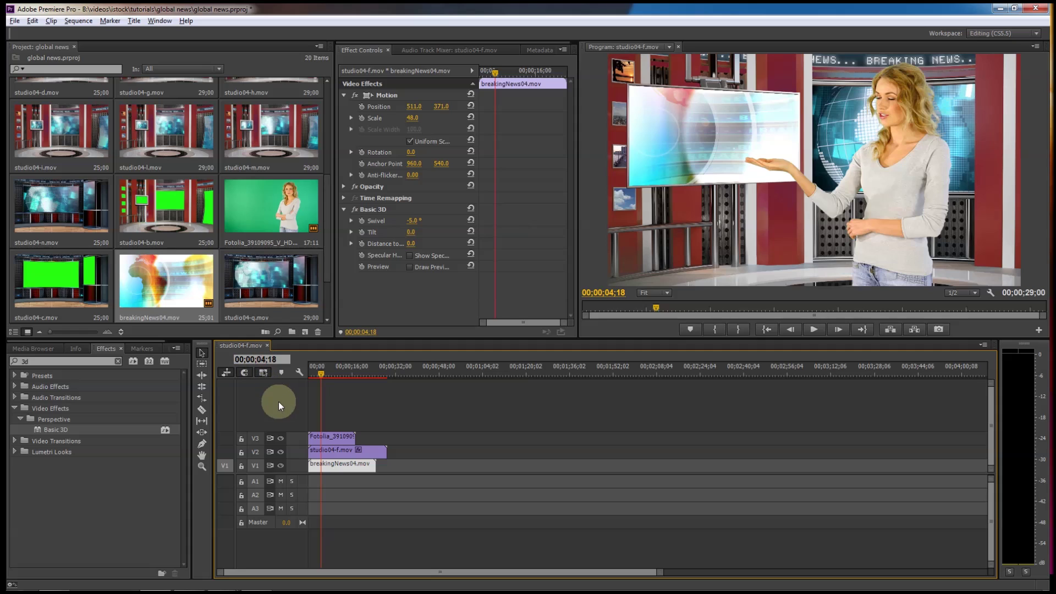
pyautogui.write('3')
pyautogui.moveTo(272, 359); pyautogui.dragTo(282, 359)
pyautogui.press('Return')
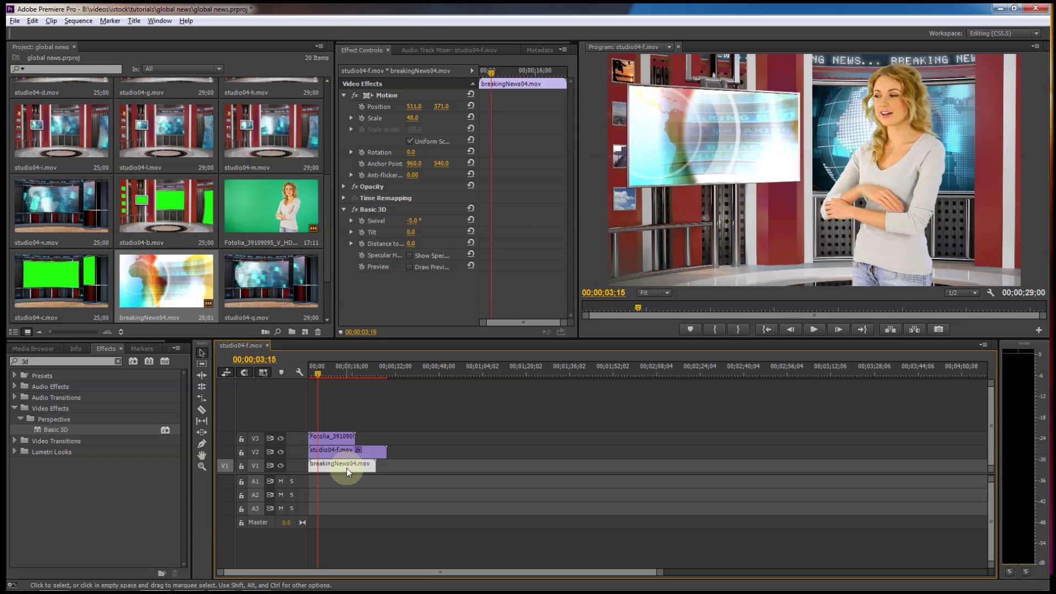
pyautogui.click(321, 452)
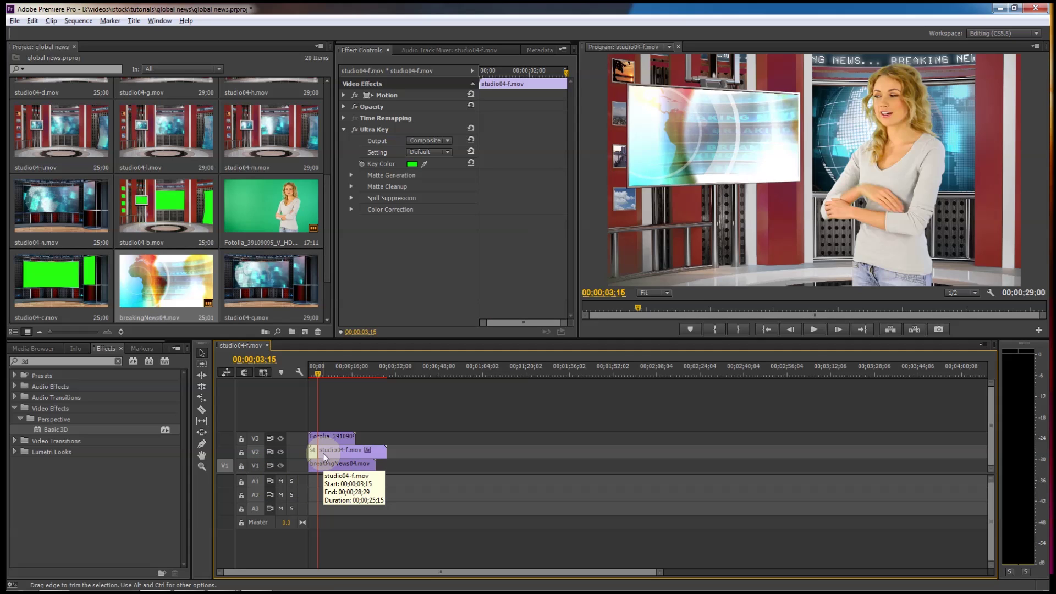
# Move the playhead to 00;00;25;15 and split studio04-f.mov on V2 there
pyautogui.click(256, 360)
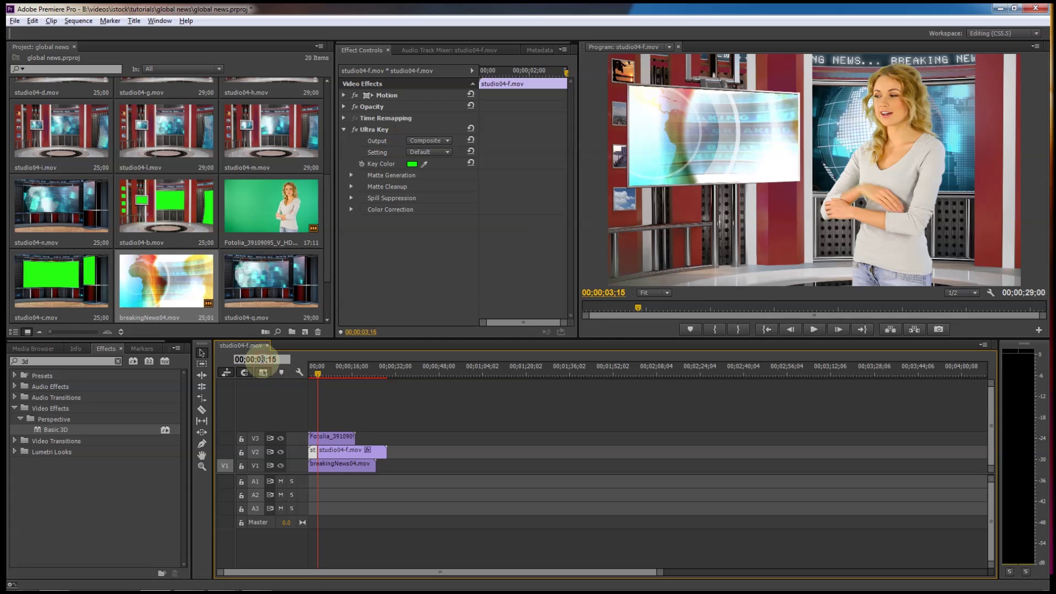
pyautogui.write('25')
pyautogui.press('Return')
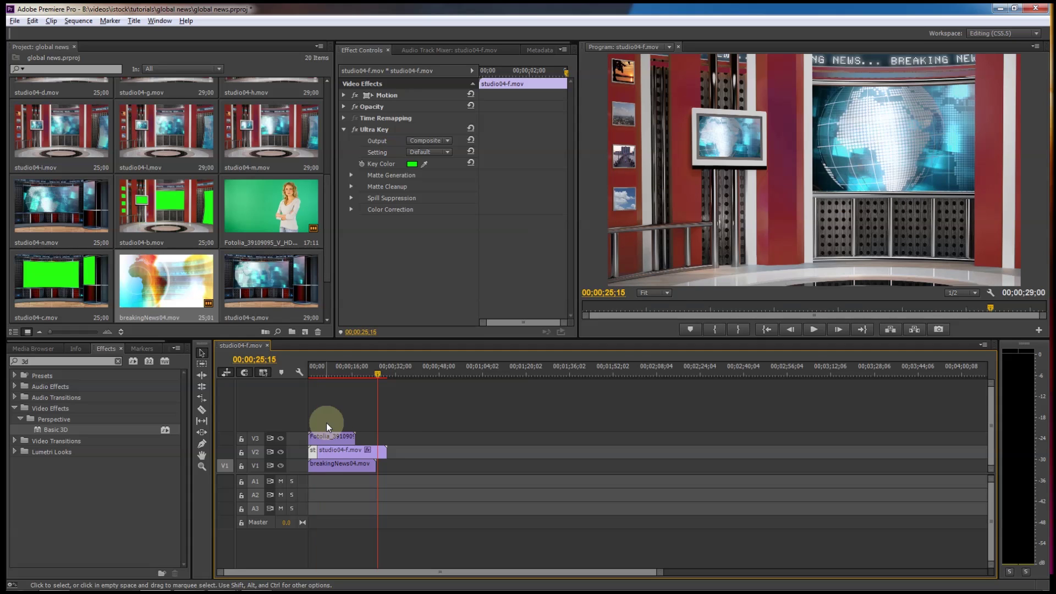
pyautogui.moveTo(392, 452); pyautogui.dragTo(385, 451)
pyautogui.hotkey('ctrl', 'k')
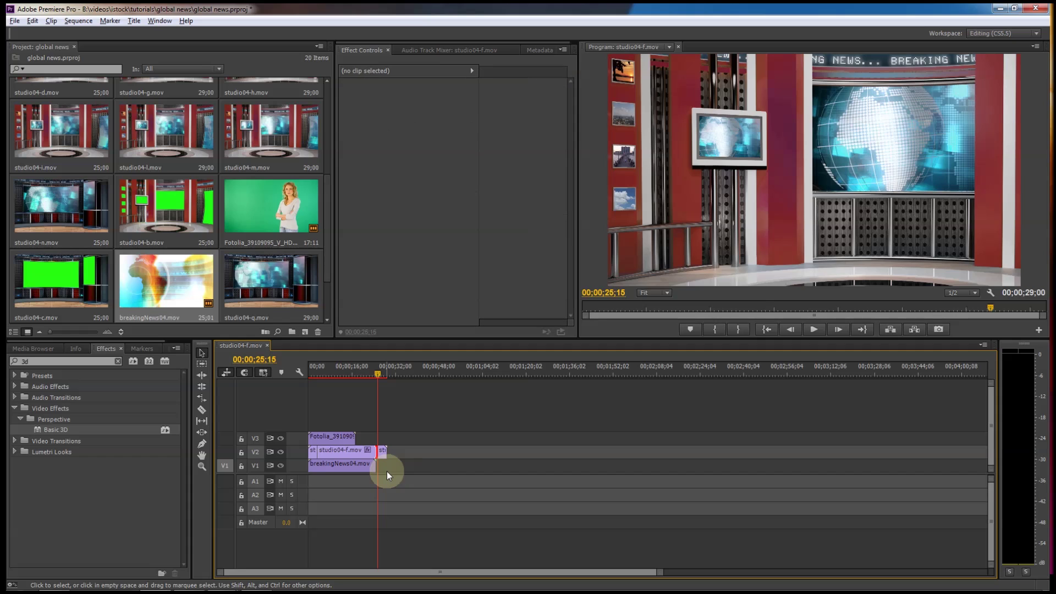
# Move the closing section of studio04-f.mov on V2 far down the timeline so it ends at about 00;02;30
pyautogui.click(351, 450)
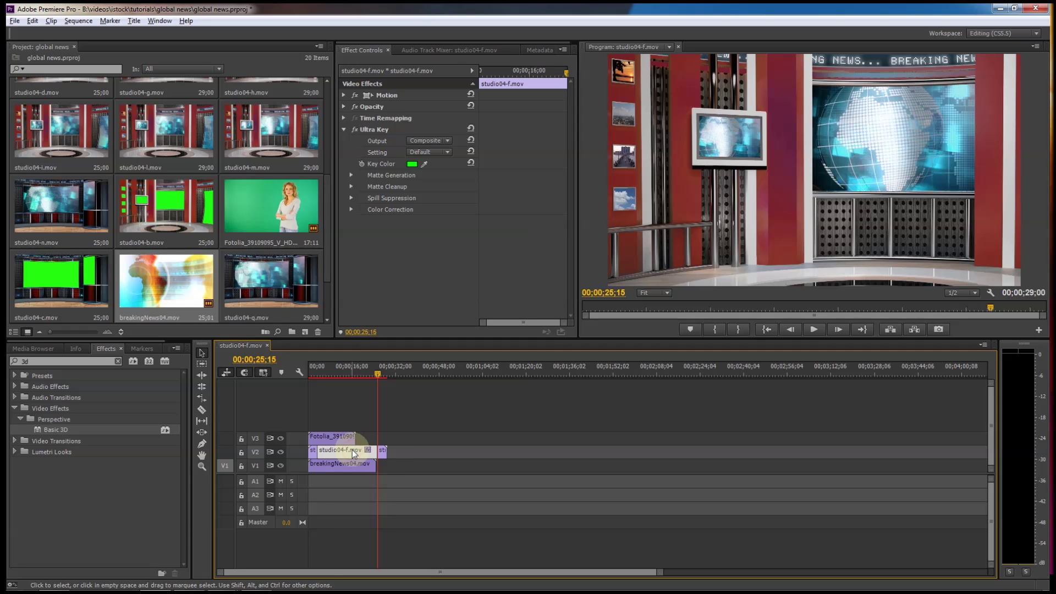
pyautogui.click(391, 449)
pyautogui.moveTo(380, 453); pyautogui.dragTo(674, 461)
pyautogui.moveTo(667, 373); pyautogui.dragTo(681, 372)
pyautogui.moveTo(673, 447); pyautogui.dragTo(710, 450)
# Paste a copy of the middle studio04-f.mov section after the original on V2 and close the gap between them
pyautogui.click(377, 369)
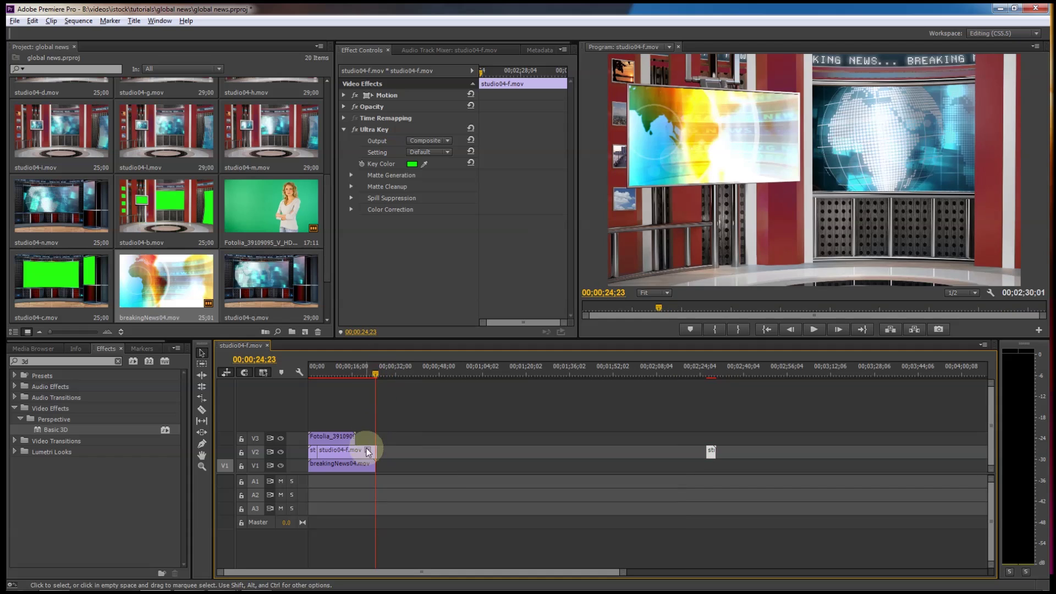
pyautogui.click(368, 450)
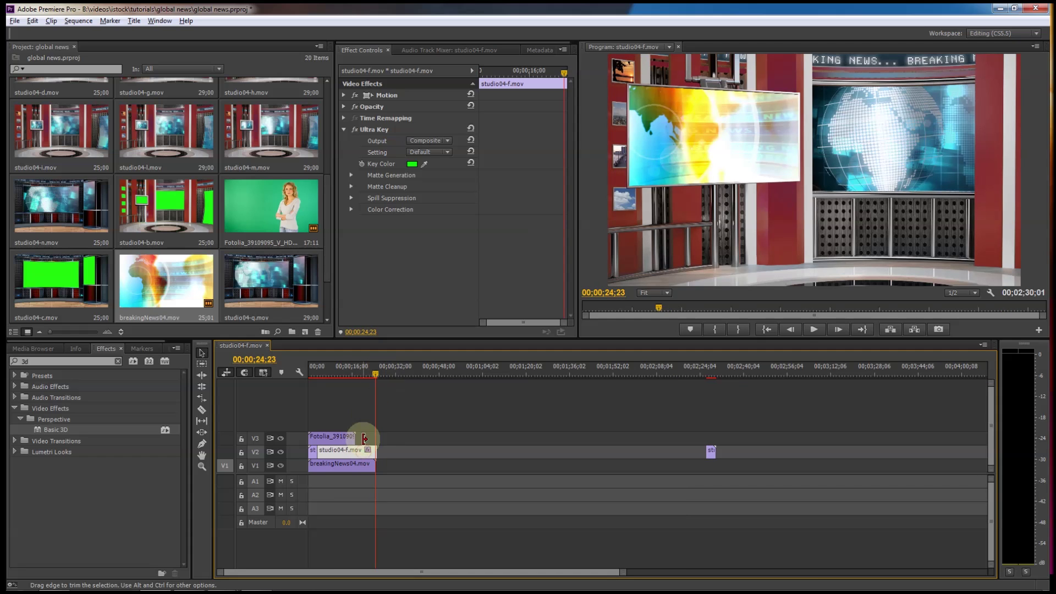
pyautogui.click(380, 374)
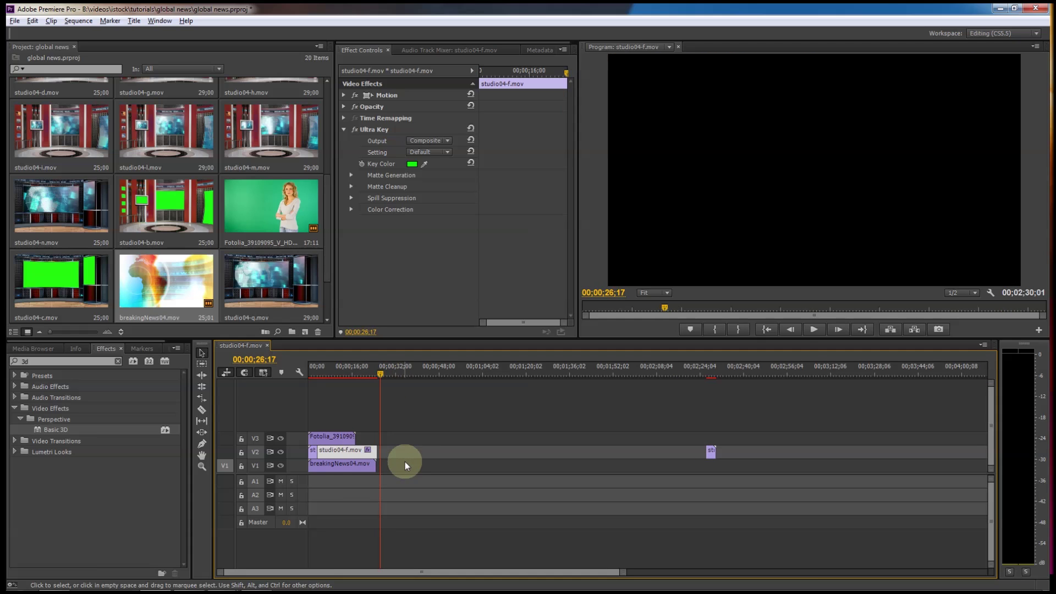
pyautogui.hotkey('ctrl', 'v')
pyautogui.moveTo(388, 448); pyautogui.dragTo(397, 450)
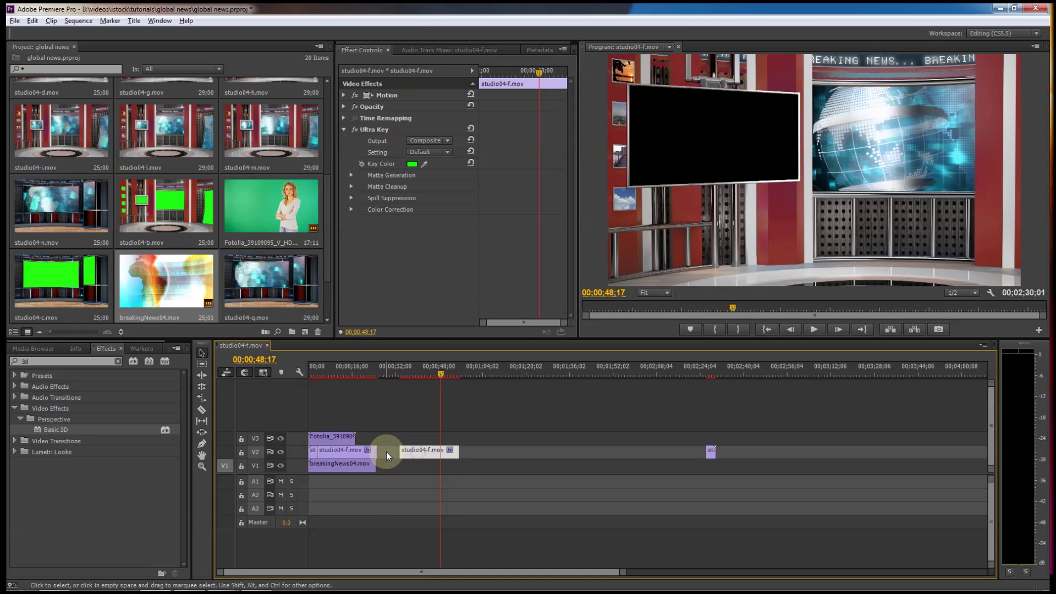
pyautogui.click(386, 451)
pyautogui.press('Delete')
# Add two more copies of the middle studio04-f.mov section on V2, close their gaps, and play across the first loop join
pyautogui.click(455, 374)
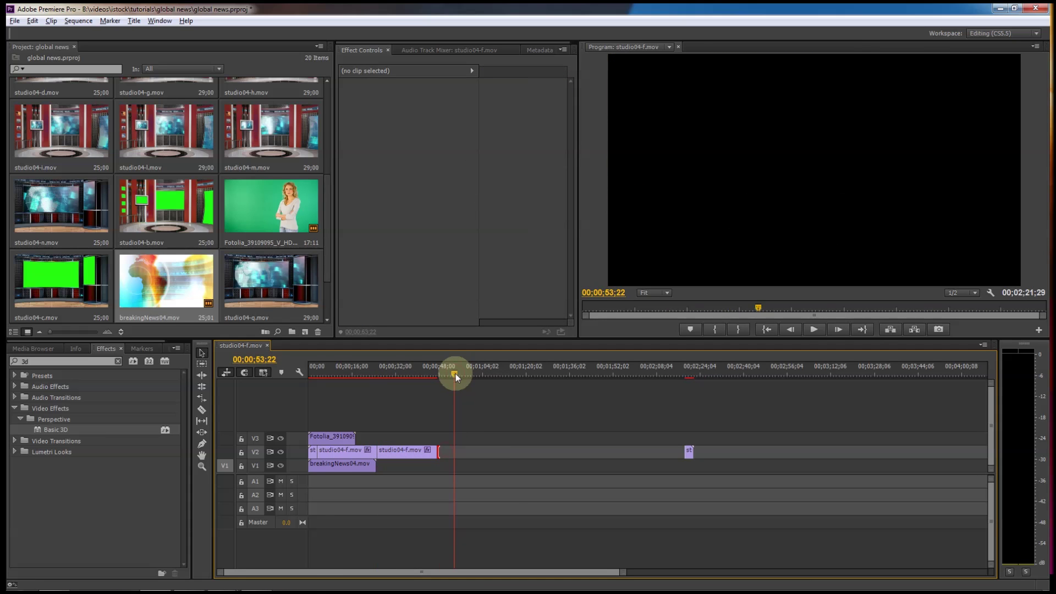
pyautogui.hotkey('ctrl', 'v')
pyautogui.rightClick(446, 450)
pyautogui.click(481, 458)
pyautogui.click(500, 372)
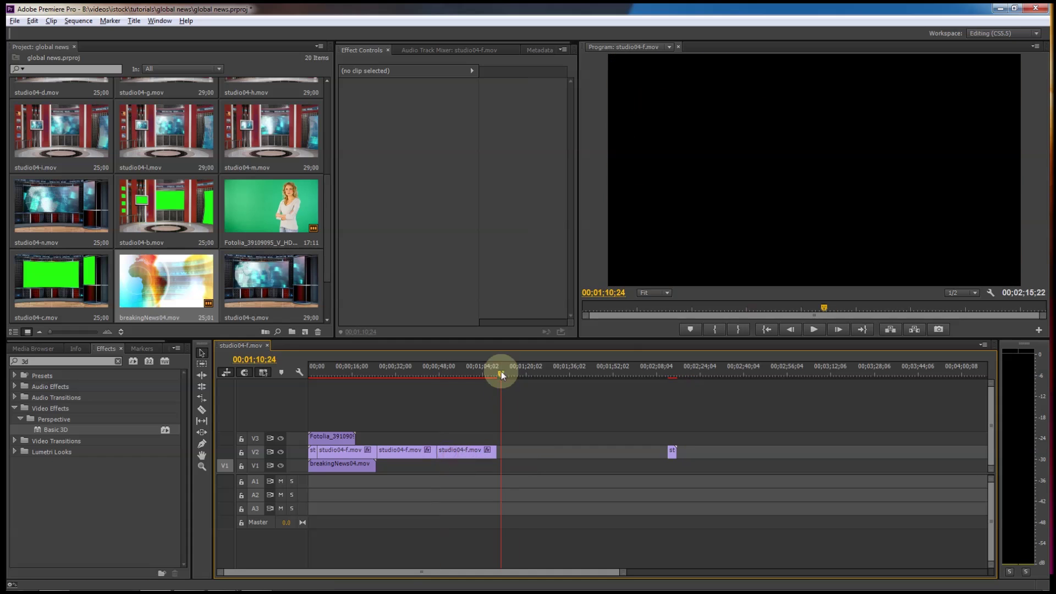
pyautogui.click(517, 450)
pyautogui.click(521, 369)
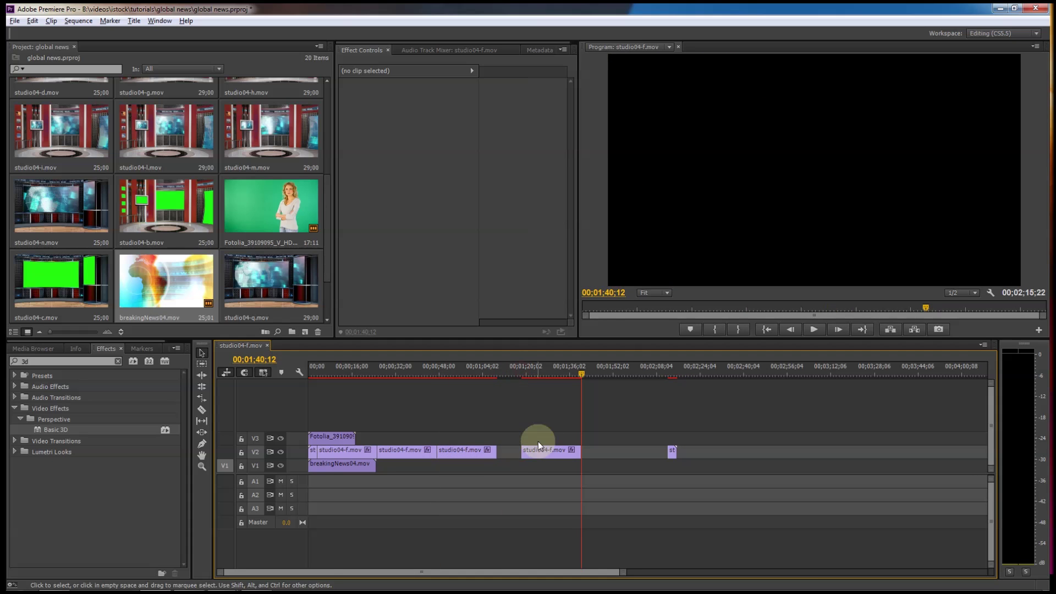
pyautogui.rightClick(506, 454)
pyautogui.click(523, 457)
pyautogui.moveTo(394, 372); pyautogui.dragTo(374, 368)
pyautogui.press('space')
# Extend the breaking-news footage on V1 with three back-to-back copies of breakingNews04.mov and play the looped result
pyautogui.click(371, 464)
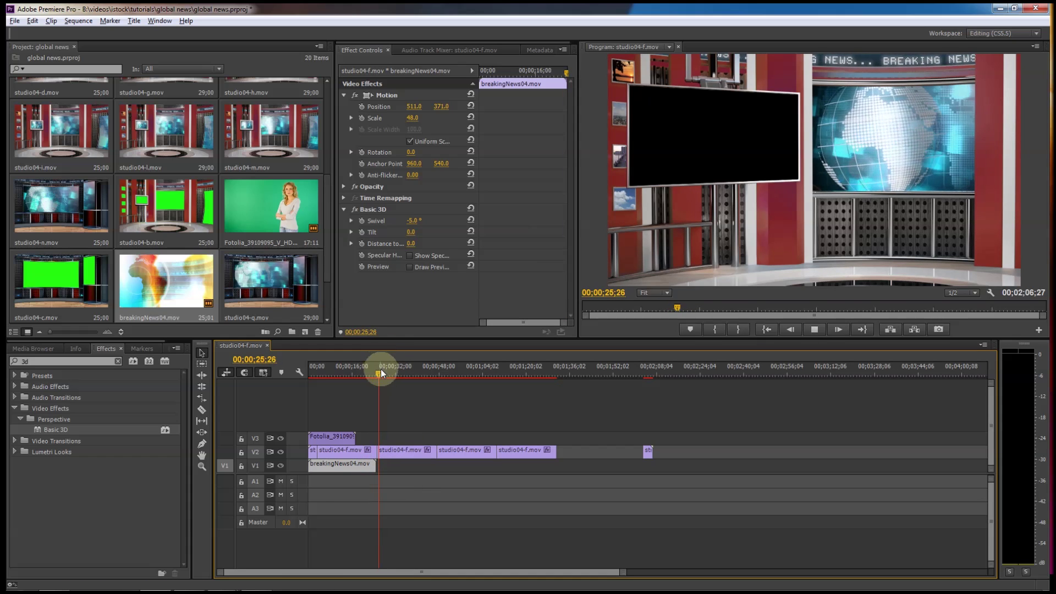
pyautogui.click(255, 469)
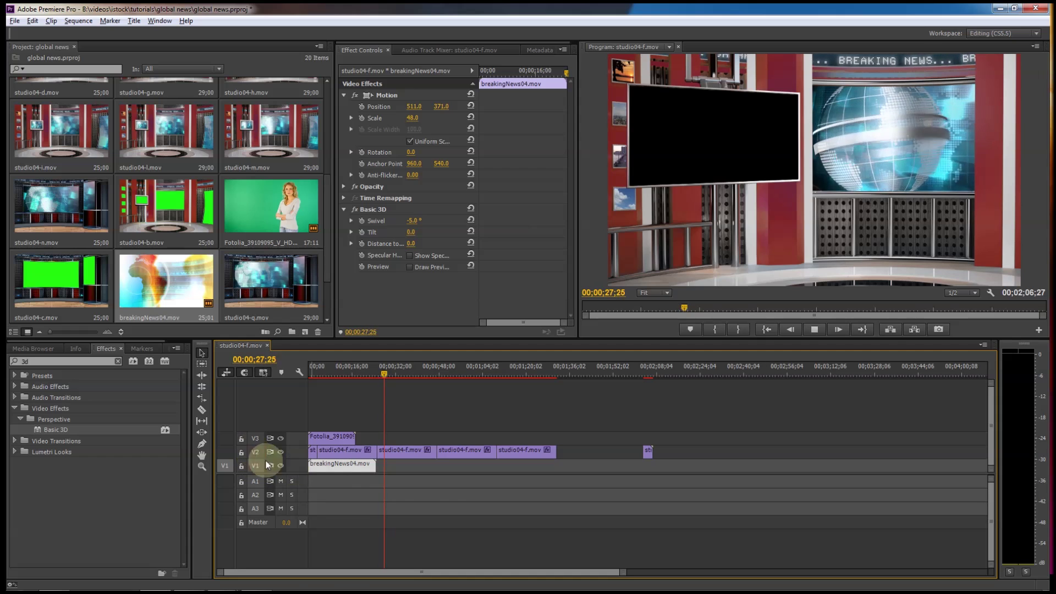
pyautogui.hotkey('ctrl', 'v')
pyautogui.moveTo(427, 466); pyautogui.dragTo(400, 467)
pyautogui.hotkey('ctrl', 'v')
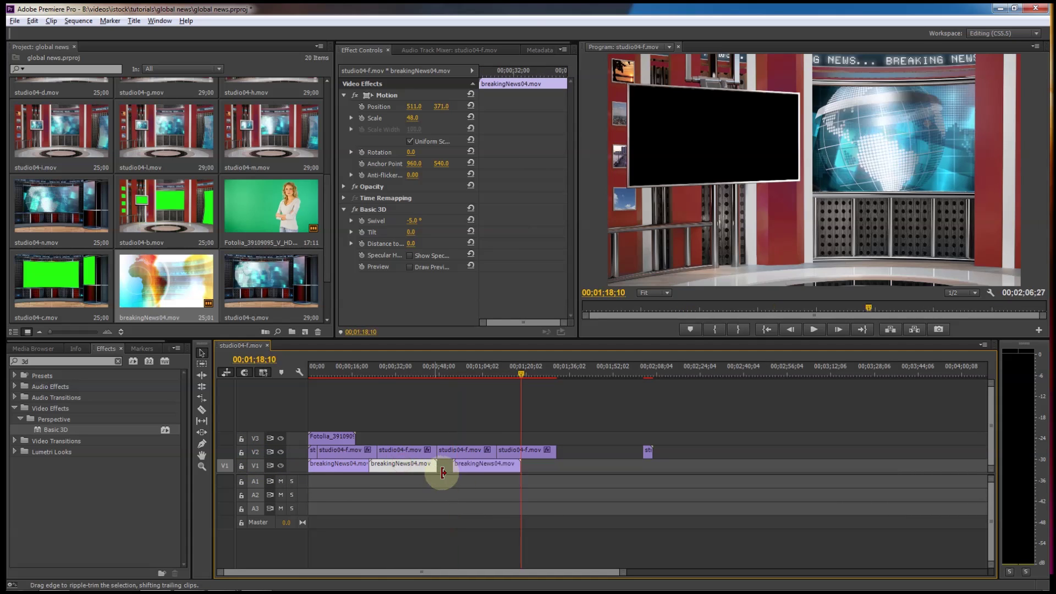
pyautogui.click(470, 471)
pyautogui.moveTo(470, 471); pyautogui.dragTo(531, 472)
pyautogui.moveTo(372, 370); pyautogui.dragTo(363, 370)
pyautogui.press('space')
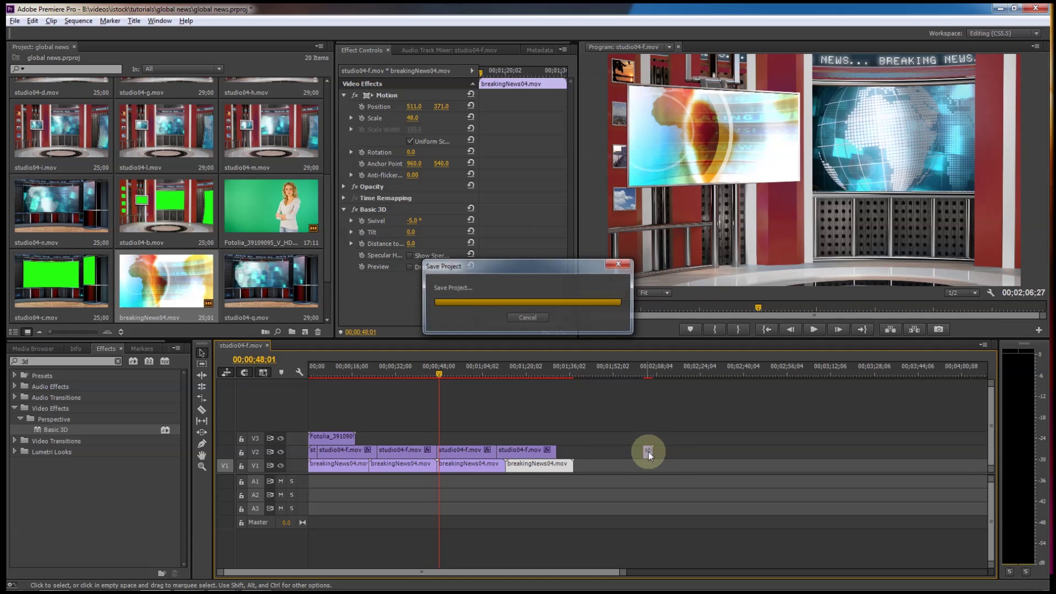
# Move the closing studio04-f.mov section on V2 up against the last looped copy and play across the join
pyautogui.moveTo(647, 451); pyautogui.dragTo(561, 450)
pyautogui.click(555, 369)
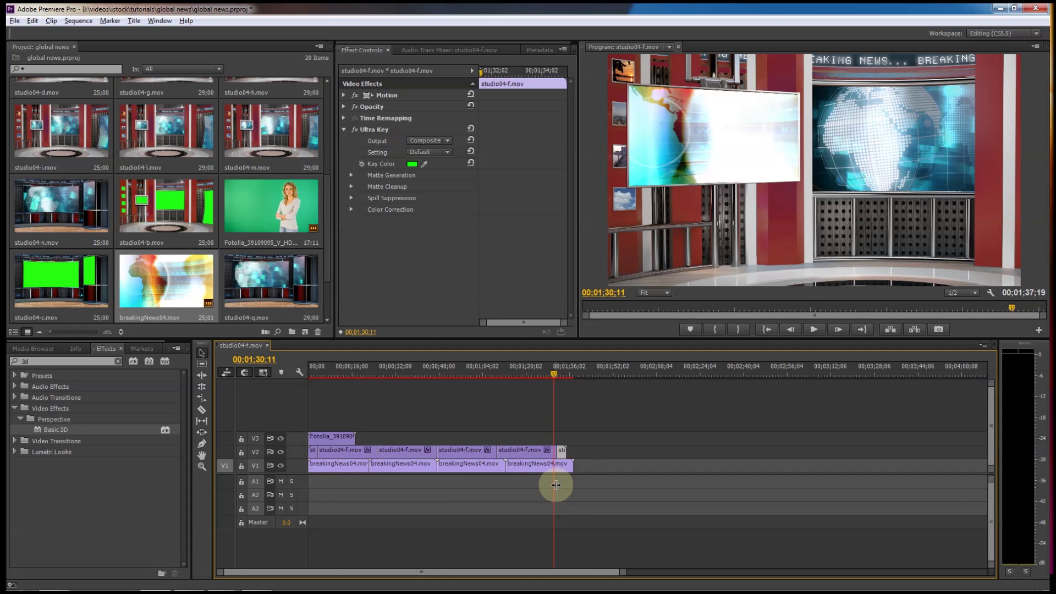
pyautogui.moveTo(553, 377); pyautogui.dragTo(549, 374)
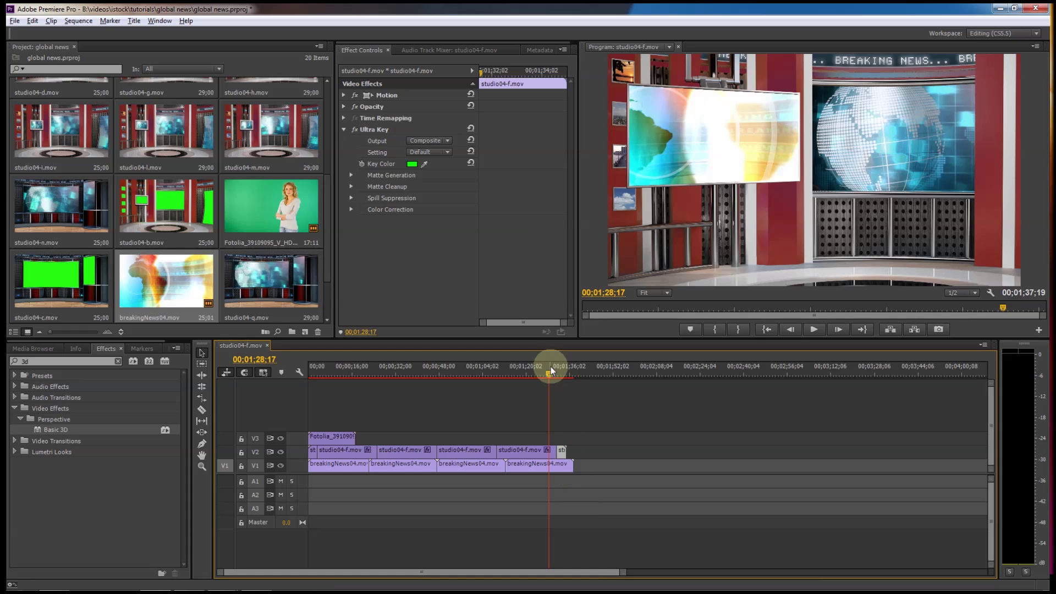
pyautogui.press('space')
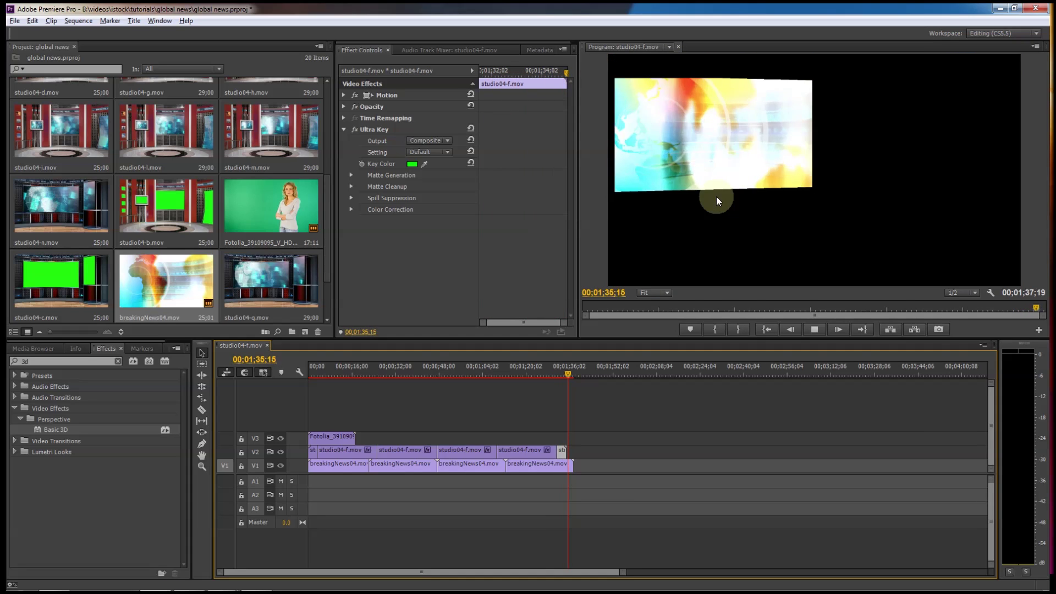
pyautogui.press('space')
# Return the playhead to the sequence start and delete all clips from V1, V2 and V3
pyautogui.moveTo(575, 370); pyautogui.dragTo(298, 355)
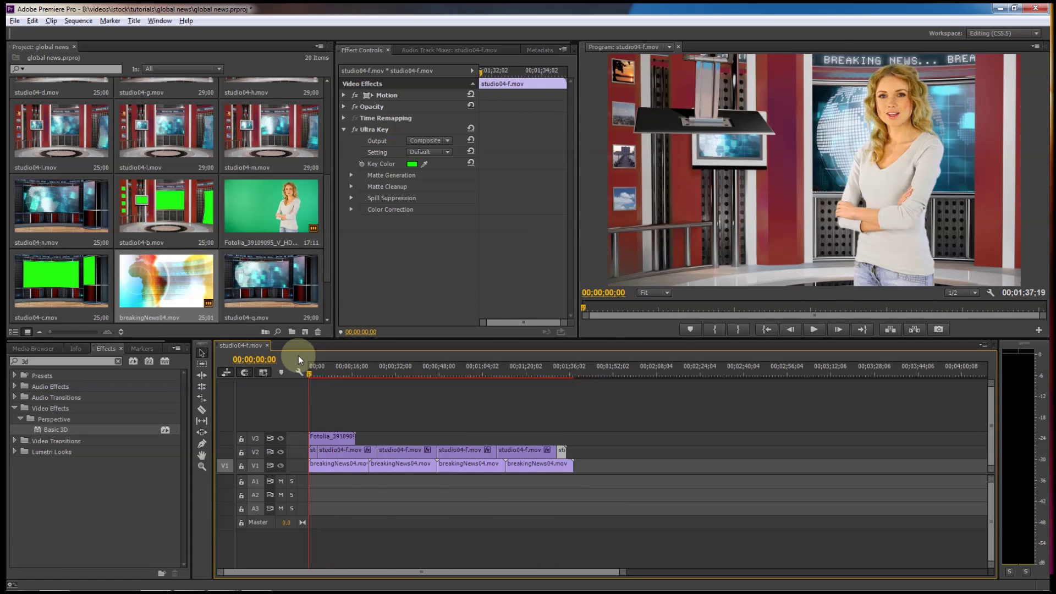
pyautogui.moveTo(558, 446); pyautogui.dragTo(308, 469)
pyautogui.press('Delete')
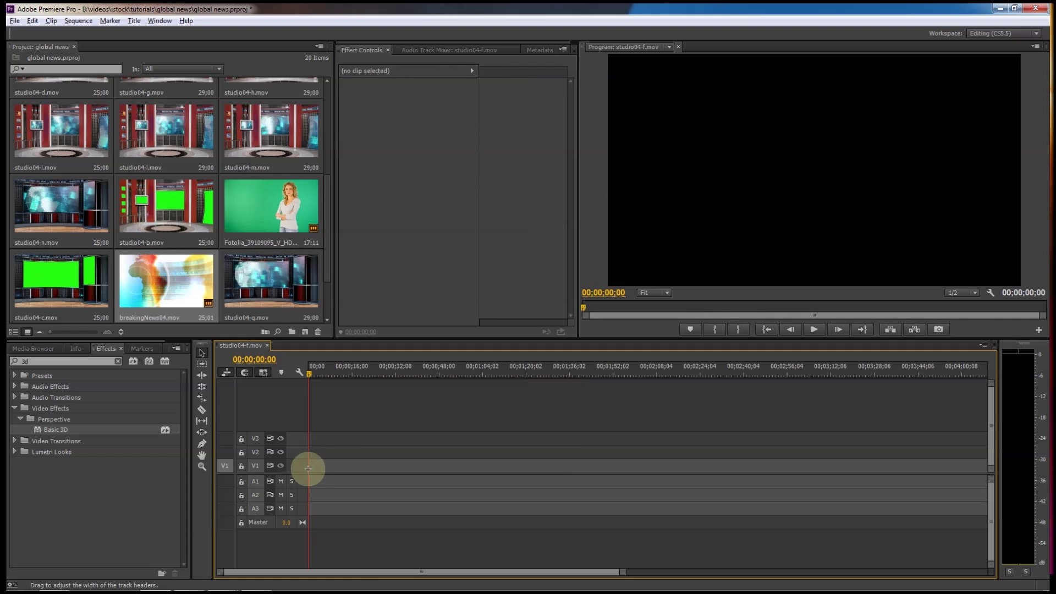
# Place studio04-c.mov on V2 and the green-screen presenter clip Fotolia_39109095 on V3, both starting at 00;00;00;00
pyautogui.moveTo(328, 254); pyautogui.dragTo(331, 278)
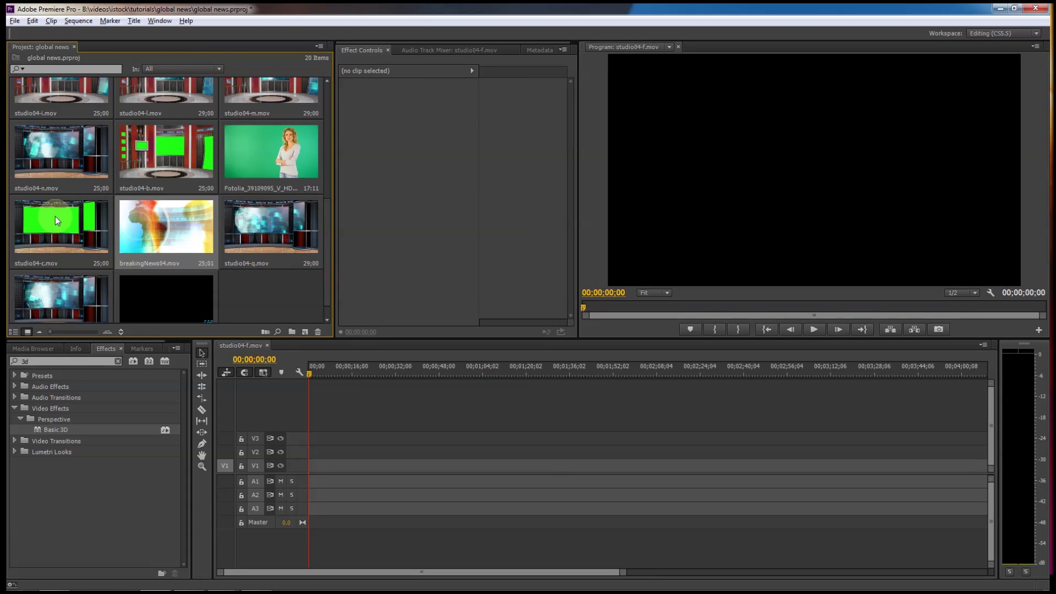
pyautogui.moveTo(54, 220); pyautogui.dragTo(312, 468)
pyautogui.moveTo(335, 371)
pyautogui.mouseDown()
pyautogui.moveTo(314, 365)
pyautogui.moveTo(325, 368)
pyautogui.mouseUp()
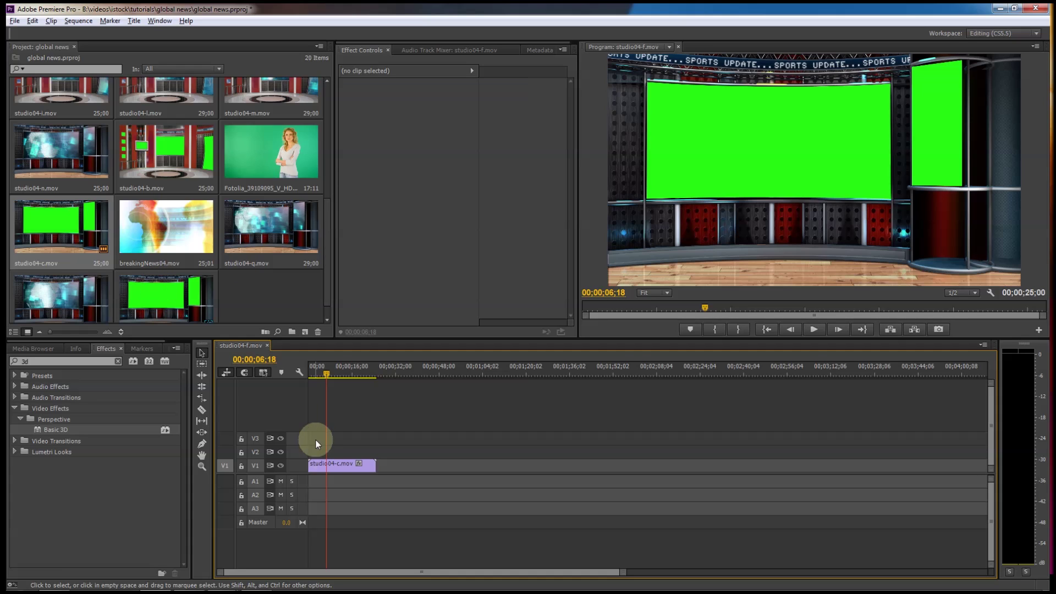
pyautogui.moveTo(324, 463); pyautogui.dragTo(342, 456)
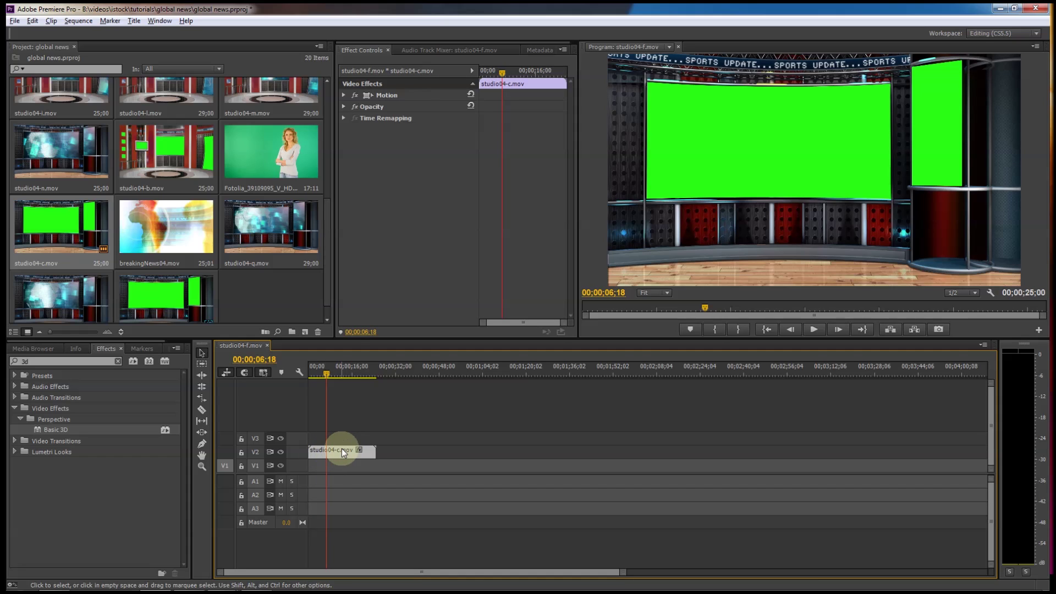
pyautogui.moveTo(297, 162); pyautogui.dragTo(315, 440)
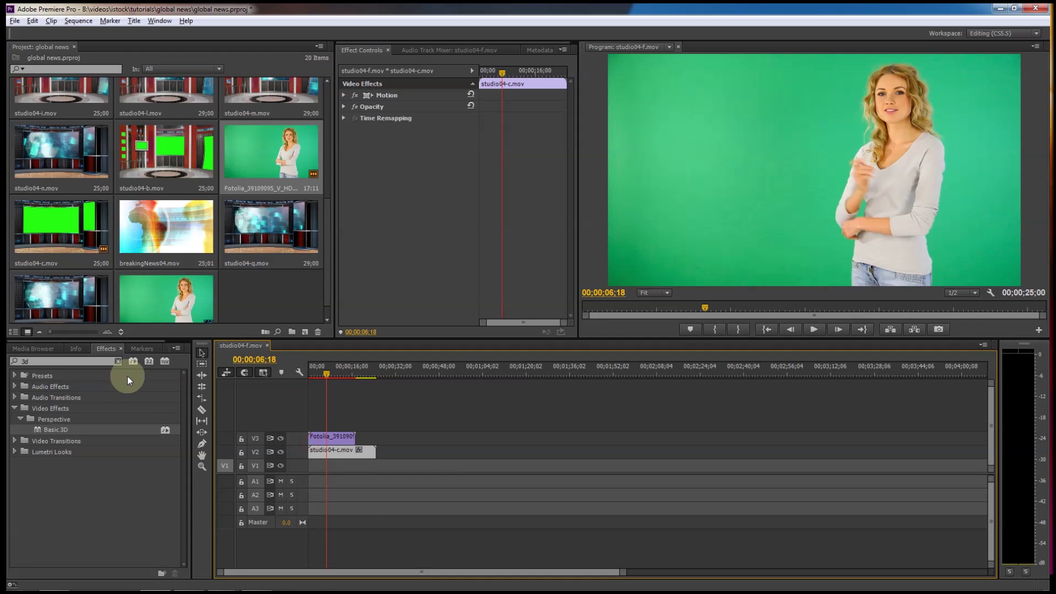
# Apply Ultra Key to the presenter clip on V3, sample its green background as Key Color, and choose the Aggressive setting
pyautogui.click(22, 361)
pyautogui.write('key')
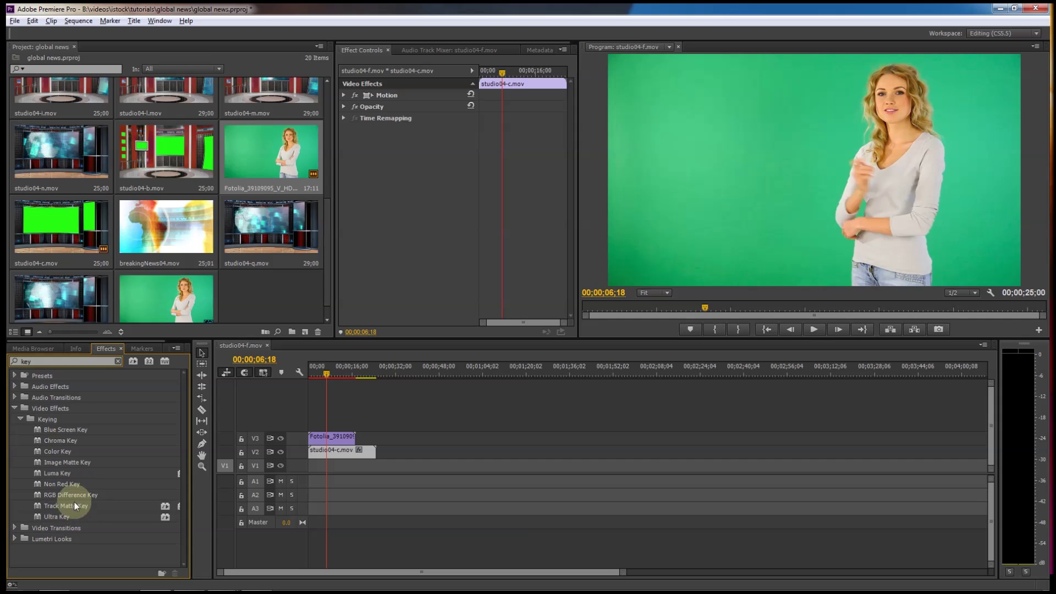
pyautogui.moveTo(48, 515); pyautogui.dragTo(330, 438)
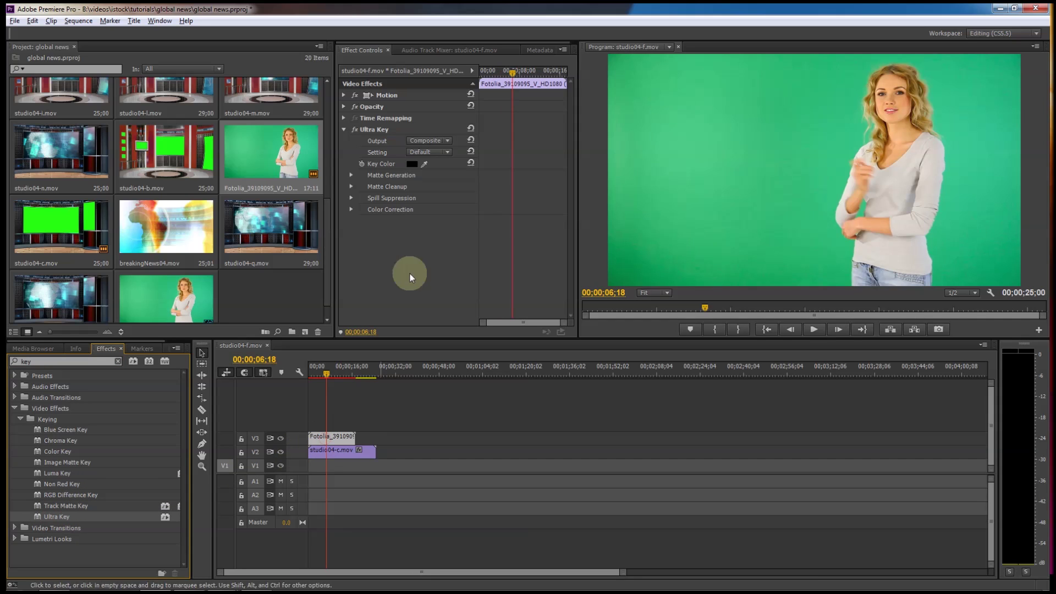
pyautogui.click(424, 163)
pyautogui.click(797, 149)
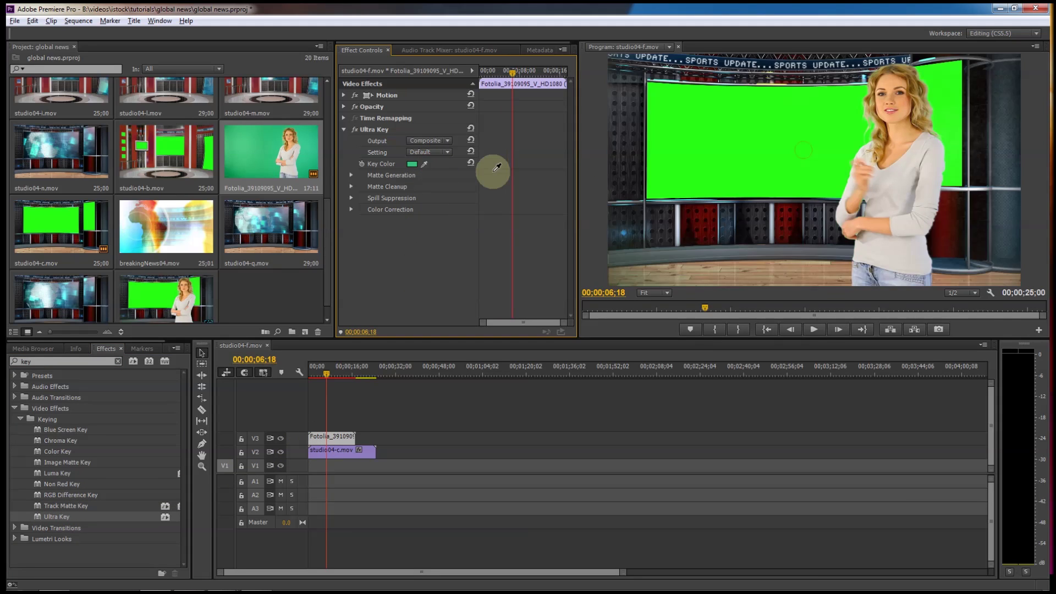
pyautogui.click(447, 153)
pyautogui.click(440, 188)
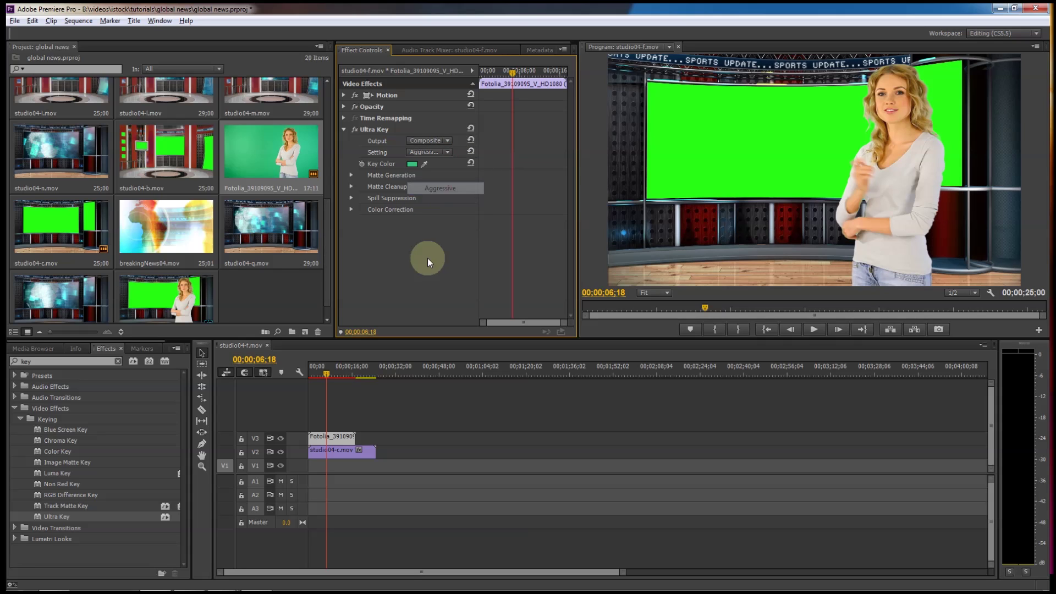
# Apply Ultra Key to studio04-c.mov on V2 and sample the green of its large screen as Key Color
pyautogui.click(335, 455)
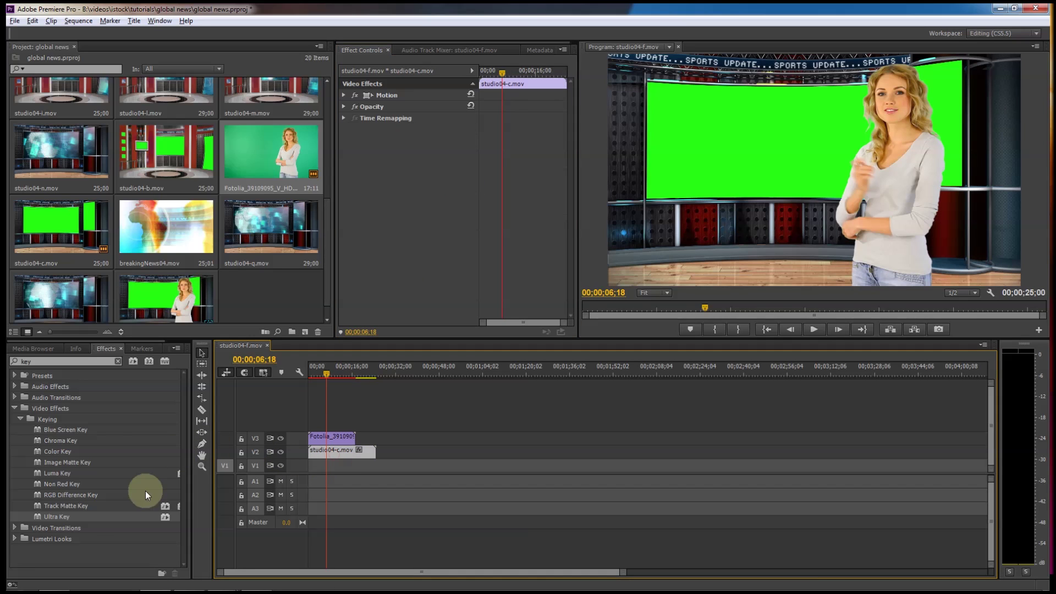
pyautogui.moveTo(87, 517); pyautogui.dragTo(337, 449)
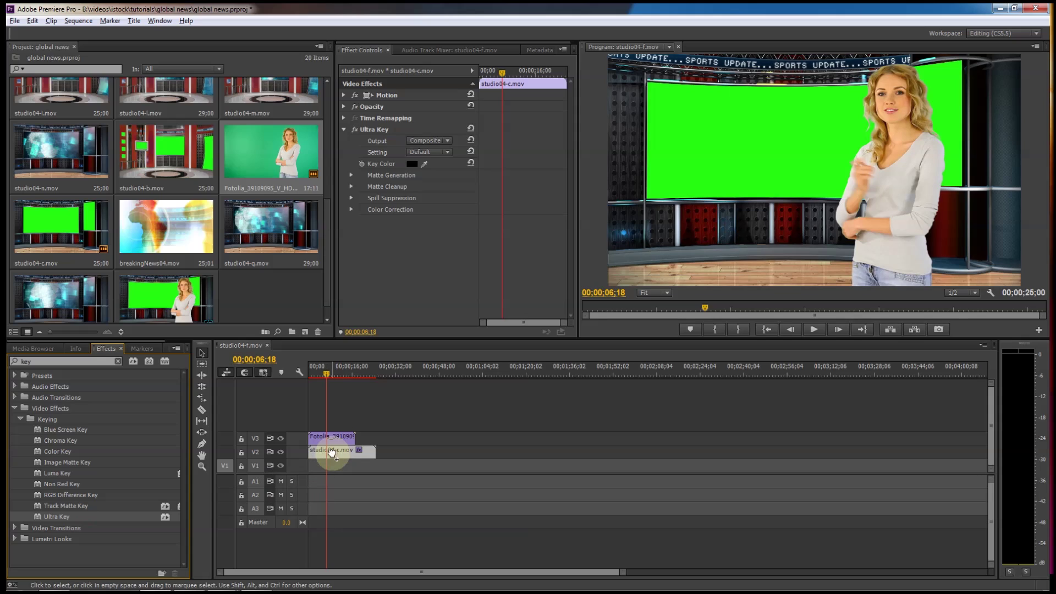
pyautogui.moveTo(426, 162); pyautogui.dragTo(700, 172)
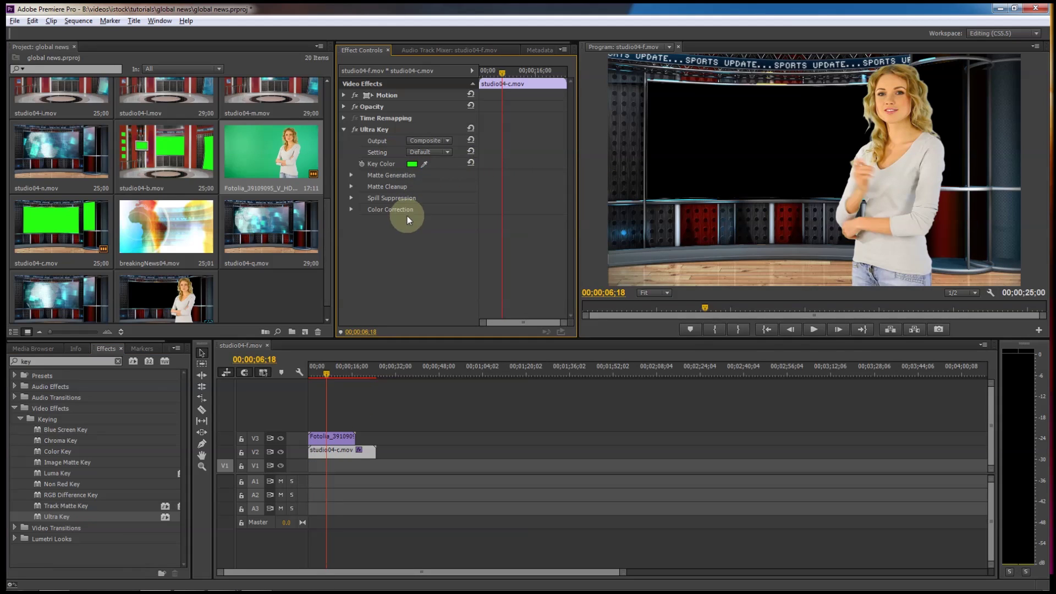
# Place breakingNews04.mov on V1 beneath the keyed studio at the sequence start and scrub through the composite
pyautogui.moveTo(169, 226); pyautogui.dragTo(338, 469)
pyautogui.click(352, 466)
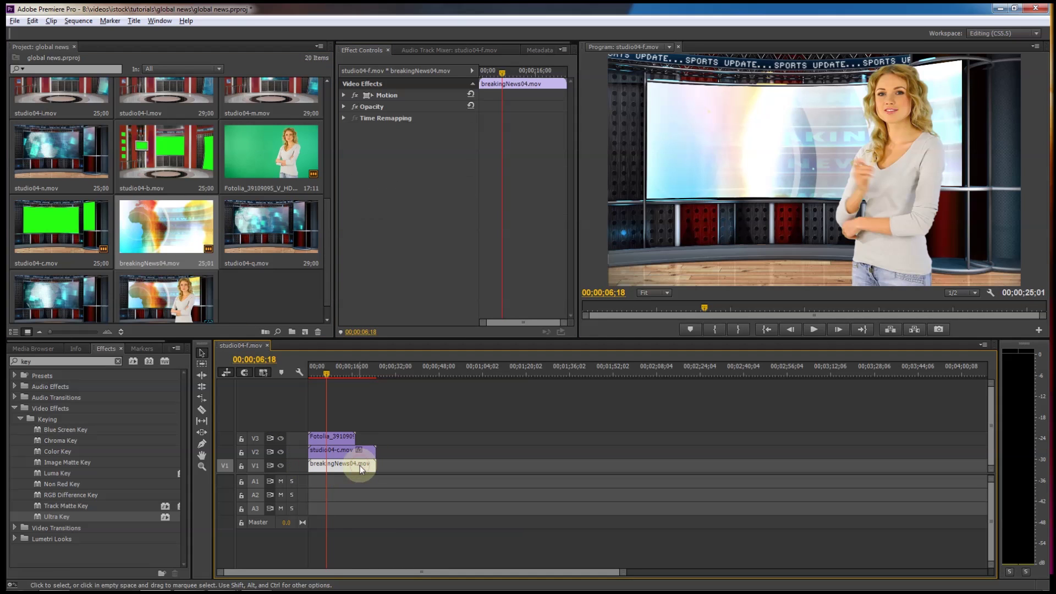
pyautogui.moveTo(346, 372); pyautogui.dragTo(316, 368)
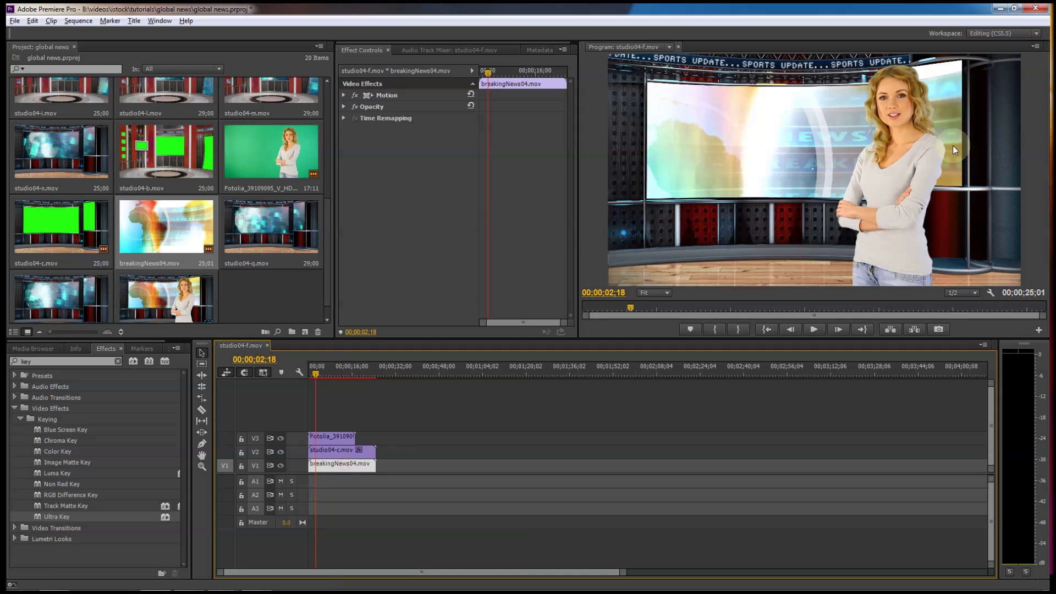
# Set the Motion Position of the presenter clip on V3 to 942, 534, leaving its Scale at 100
pyautogui.moveTo(333, 314); pyautogui.dragTo(330, 438)
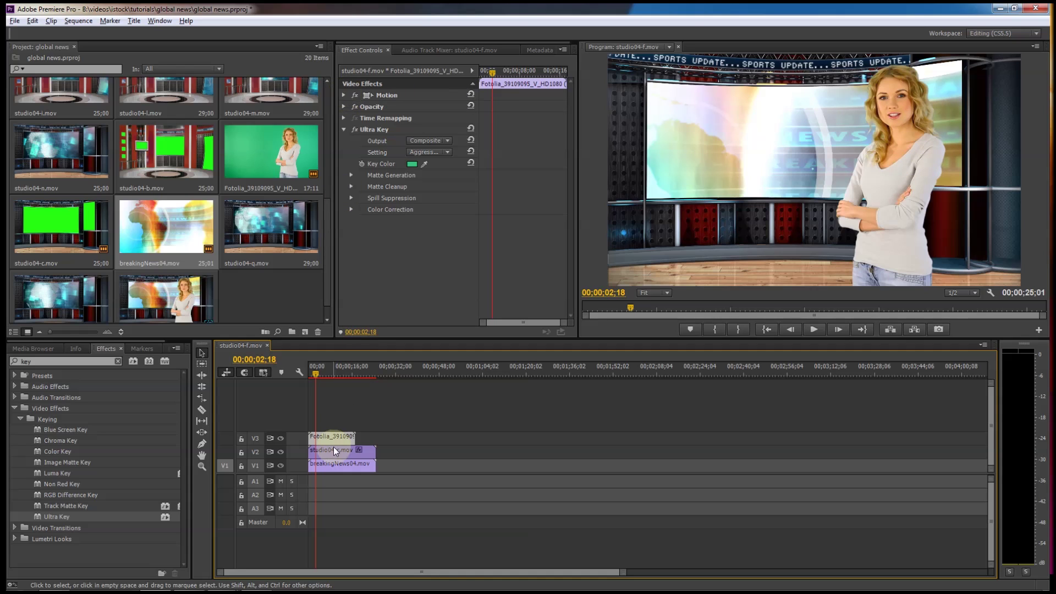
pyautogui.click(344, 96)
pyautogui.moveTo(406, 110); pyautogui.dragTo(582, 110)
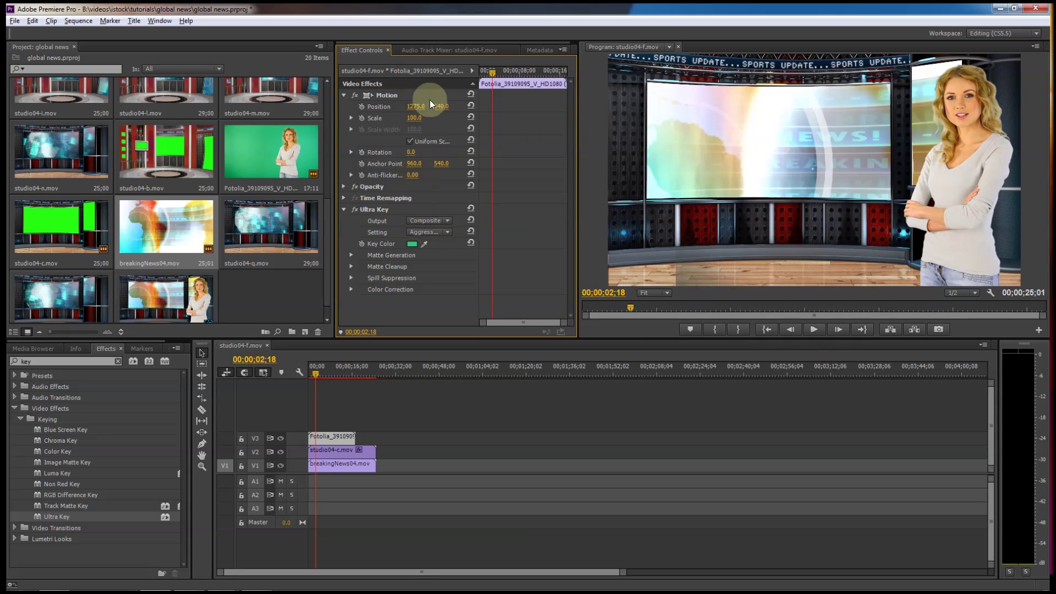
pyautogui.moveTo(441, 110); pyautogui.dragTo(238, 114)
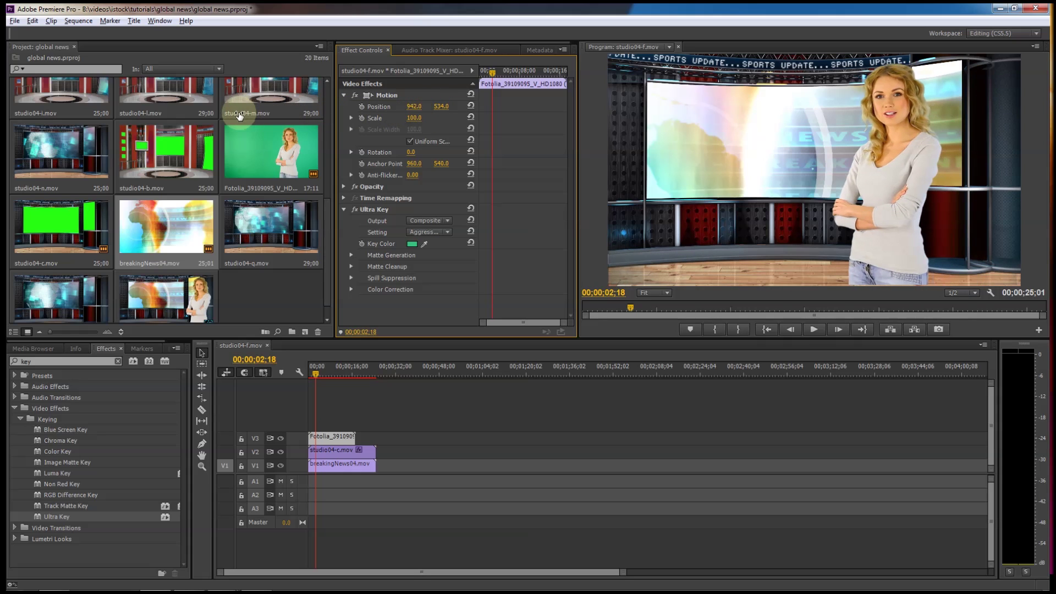
pyautogui.click(349, 117)
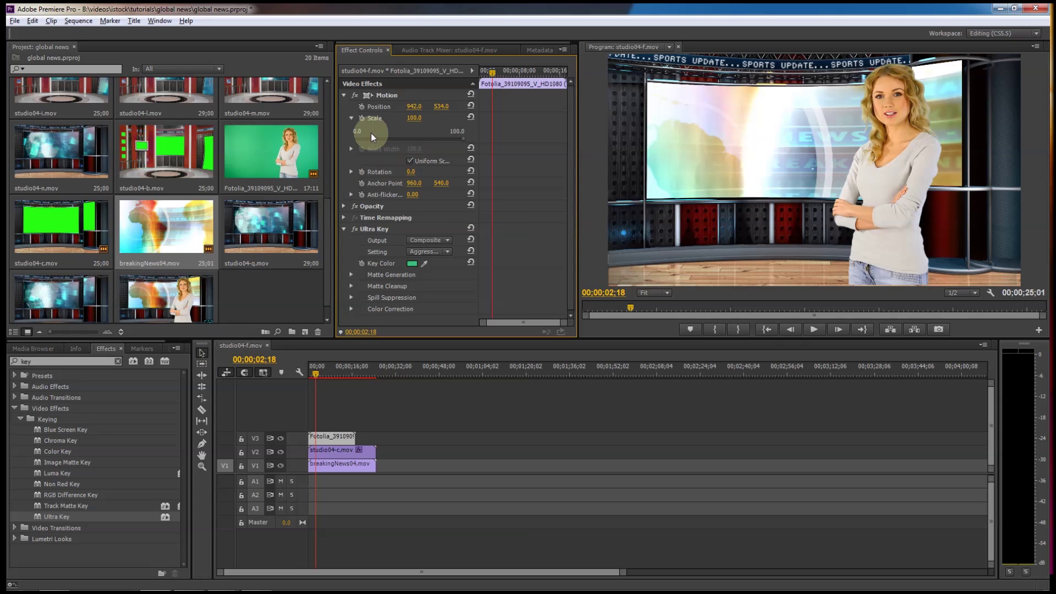
pyautogui.click(351, 118)
pyautogui.click(342, 95)
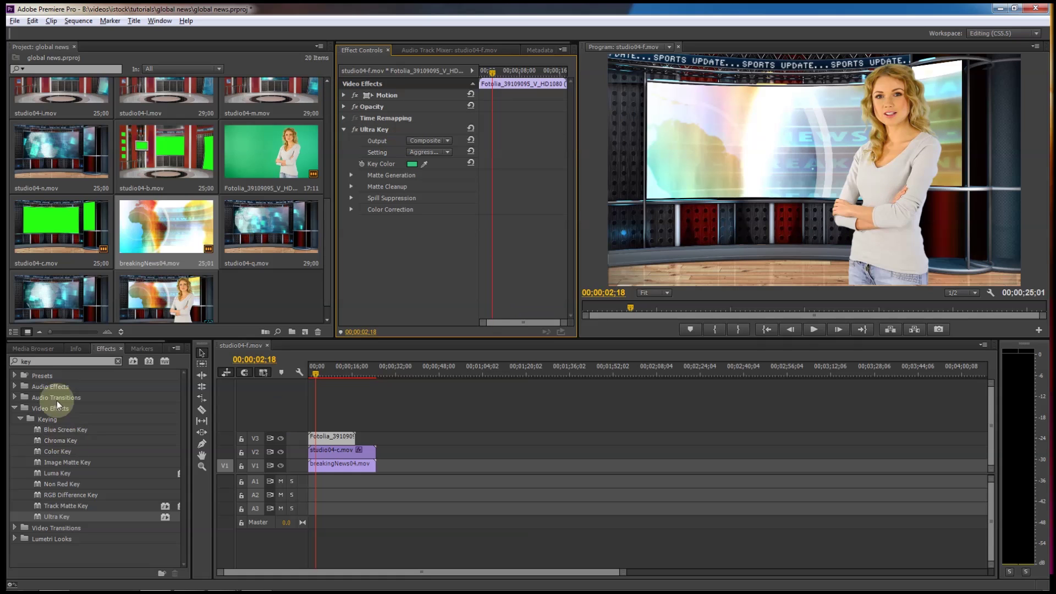
# Apply Horizontal Flip to the presenter clip on V3 and set its horizontal position to 669
pyautogui.click(33, 361)
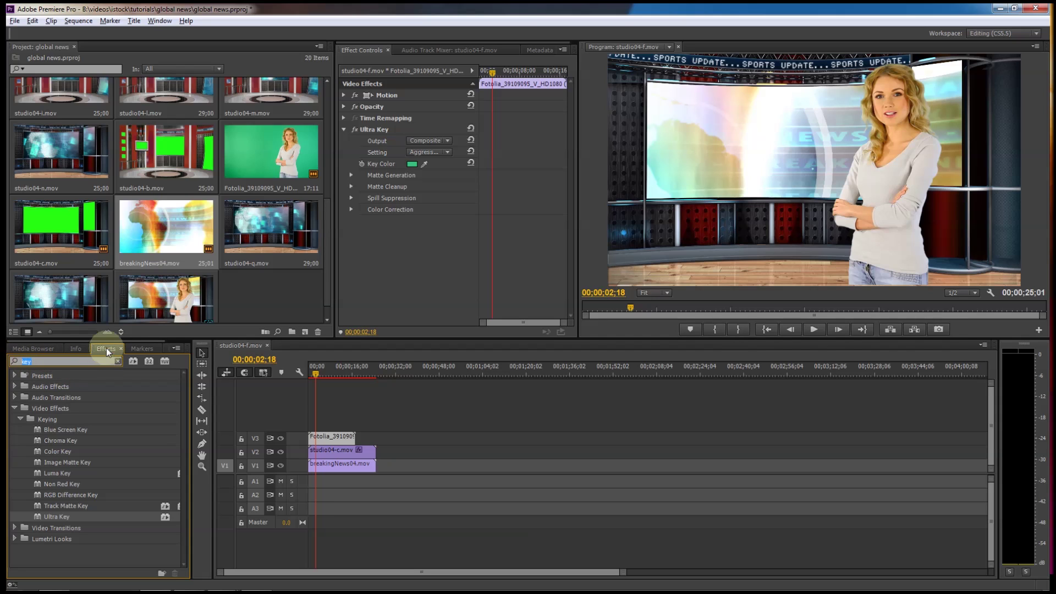
pyautogui.write('flip')
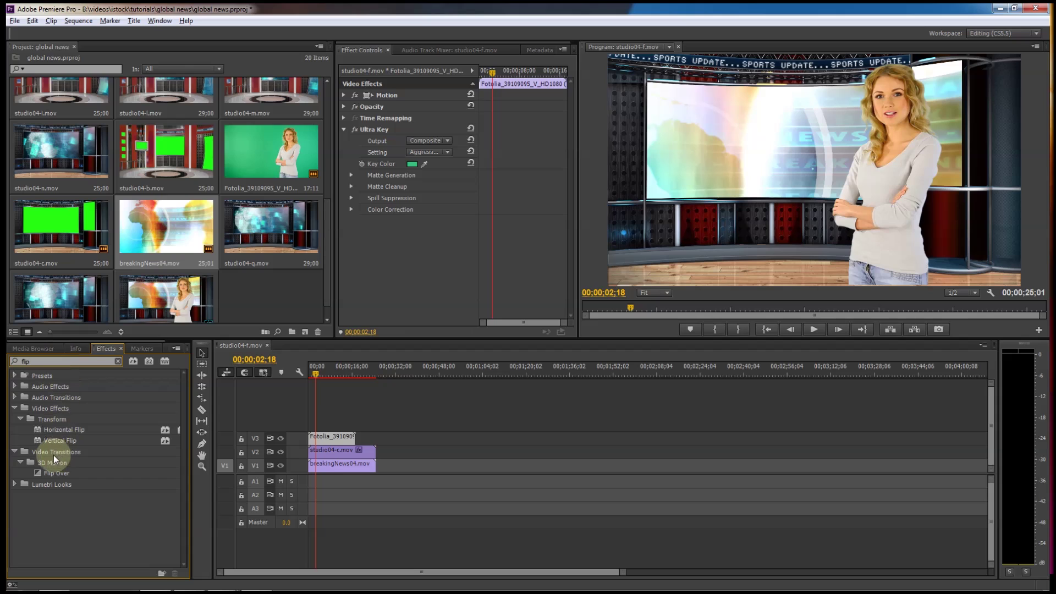
pyautogui.moveTo(37, 430); pyautogui.dragTo(319, 436)
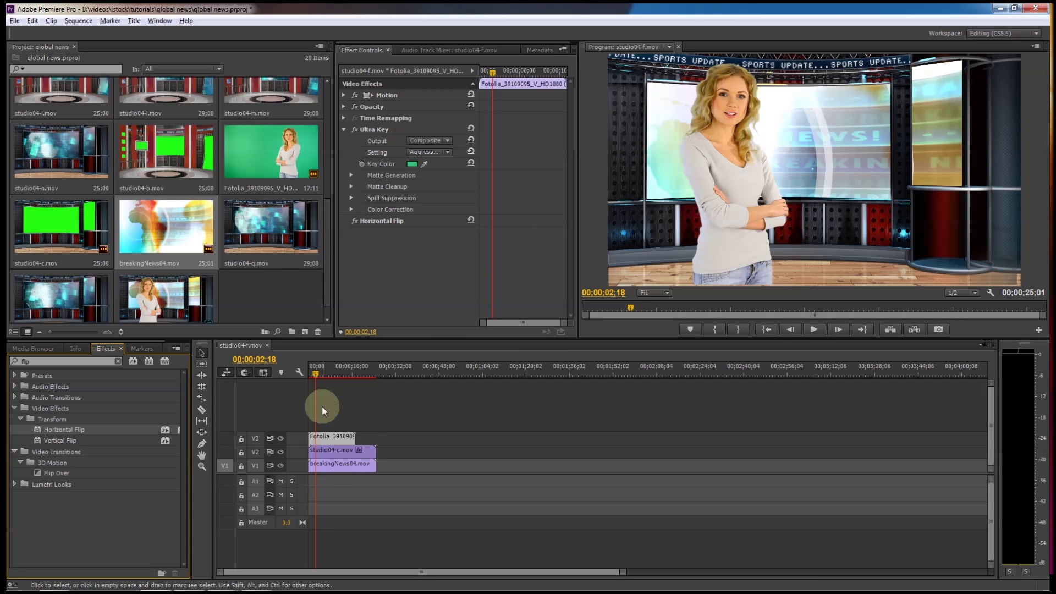
pyautogui.click(344, 96)
pyautogui.moveTo(414, 106); pyautogui.dragTo(267, 121)
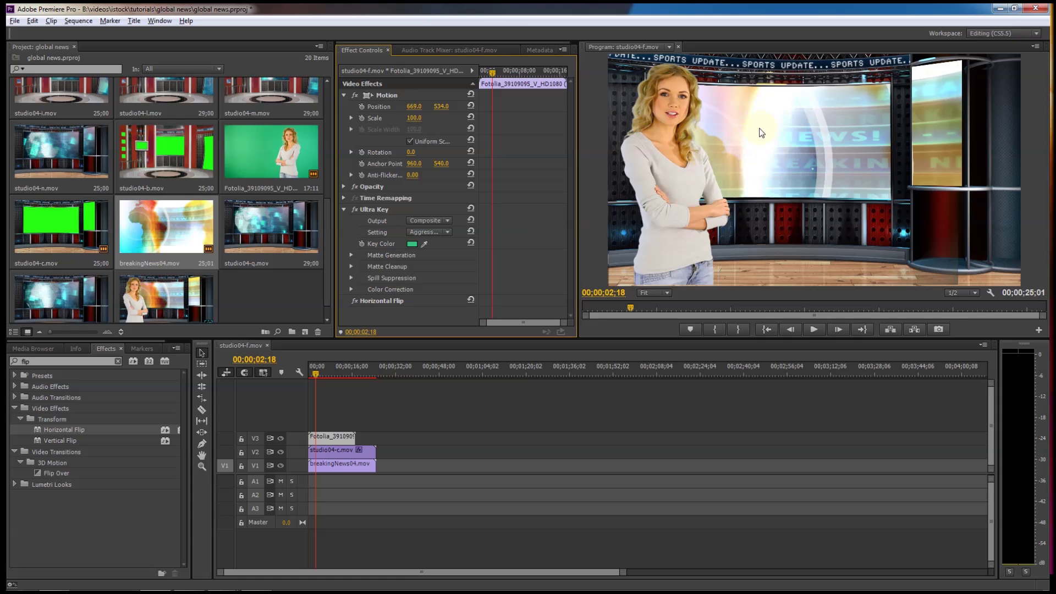
# Play the studio04-c composite from about 00;00;01;00 to check the flipped presenter against the screens
pyautogui.moveTo(336, 372); pyautogui.dragTo(312, 374)
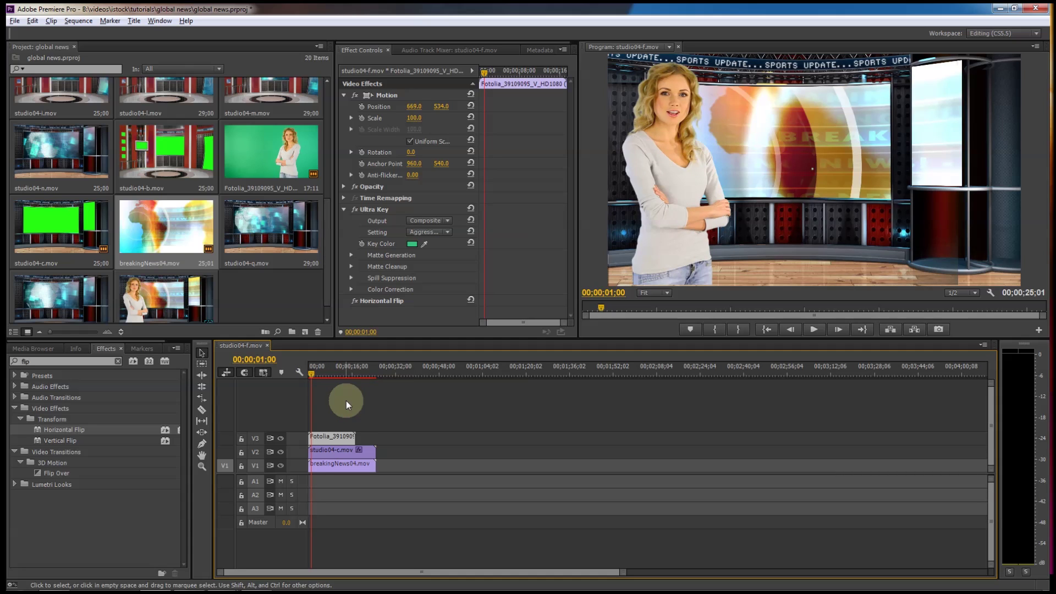
pyautogui.press('space')
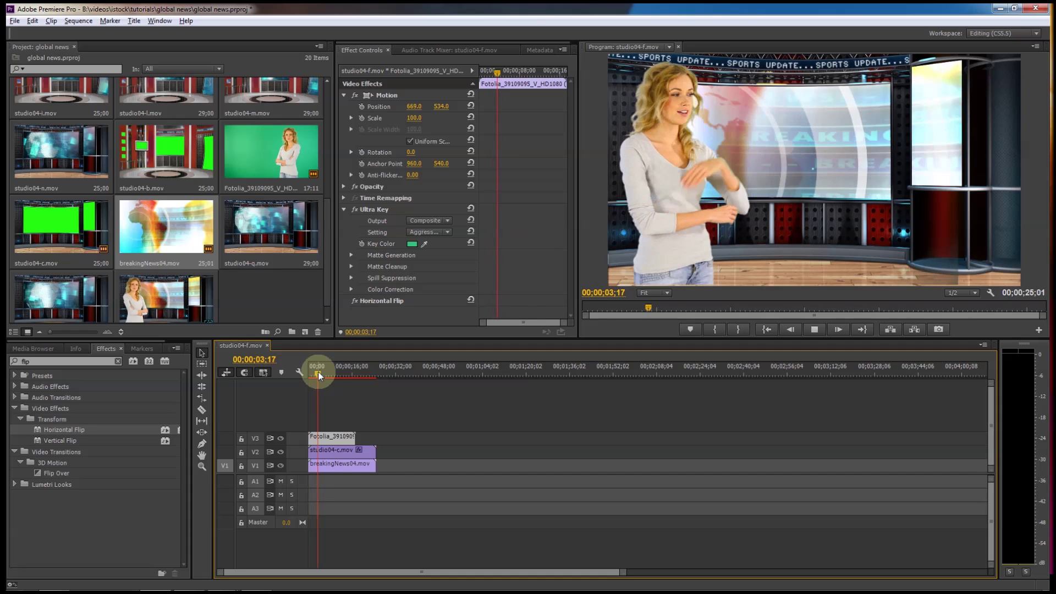
pyautogui.press('space')
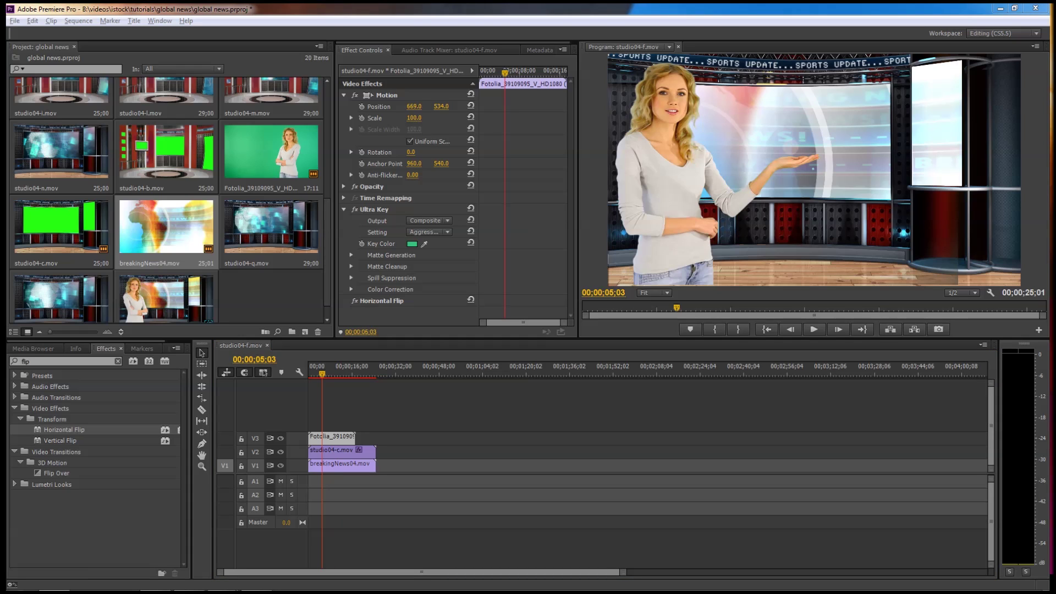
# Import the Fotolia_29930977 green-screen clip and put it on V3 at the sequence start in place of the presenter clip
pyautogui.moveTo(1053, 300); pyautogui.dragTo(254, 298)
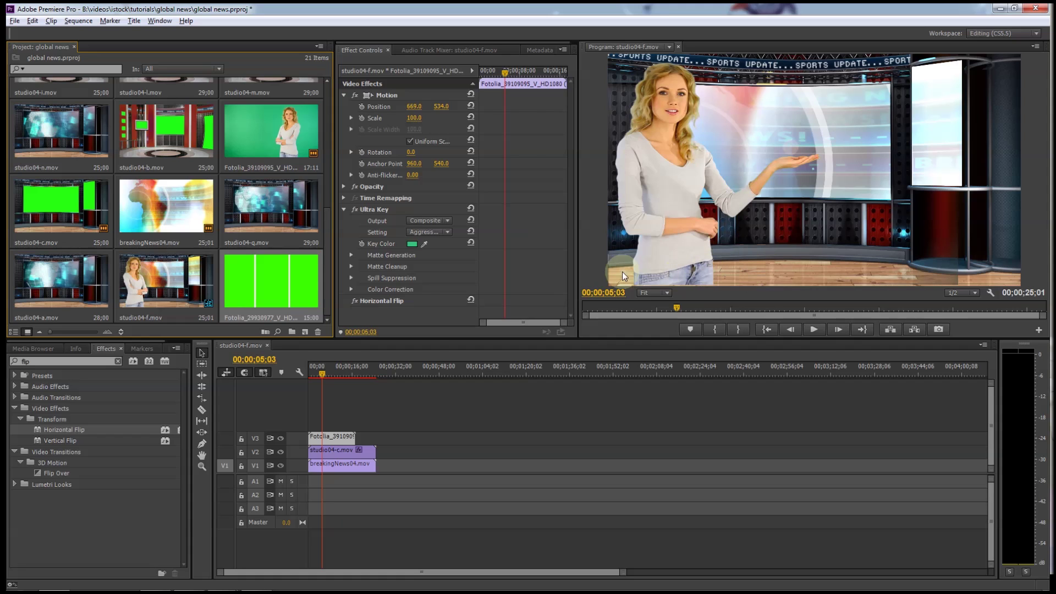
pyautogui.click(331, 436)
pyautogui.press('Delete')
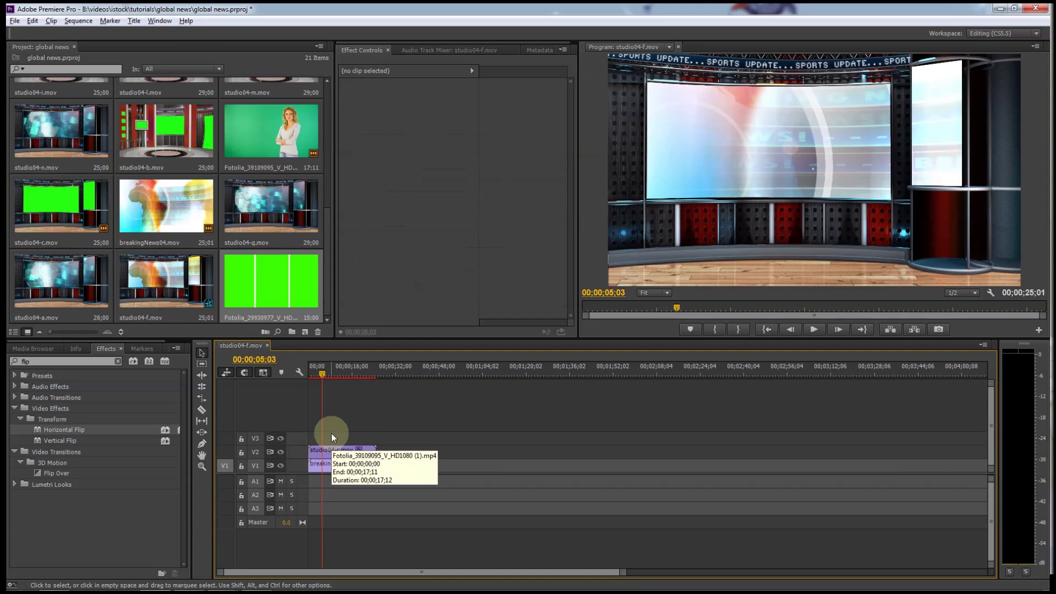
pyautogui.moveTo(275, 315); pyautogui.dragTo(320, 435)
pyautogui.click(328, 372)
pyautogui.moveTo(331, 370); pyautogui.dragTo(325, 368)
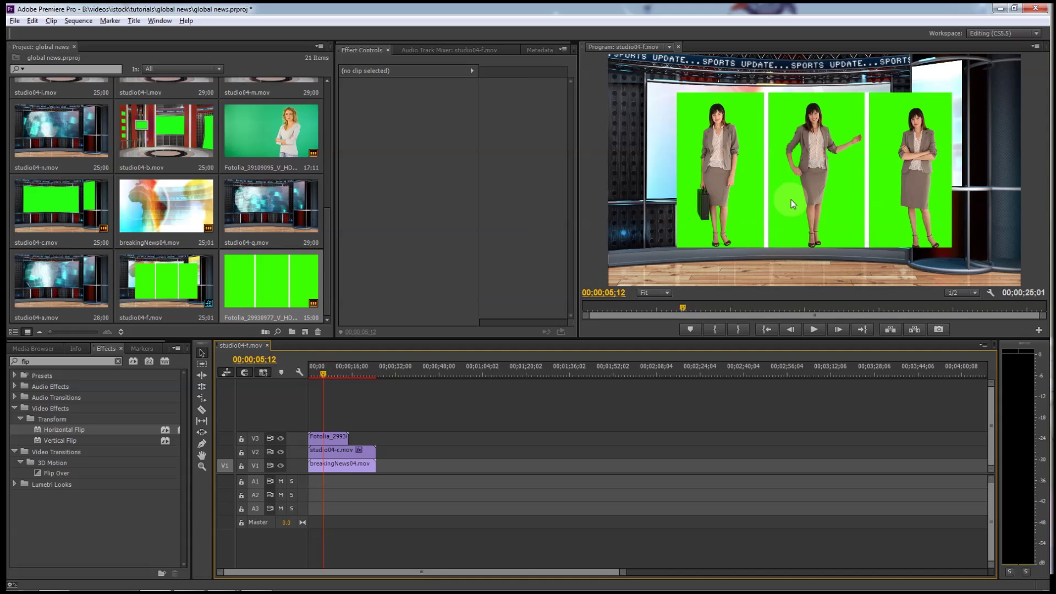
# Apply the Crop effect to the Fotolia_29930977 clip on V3 and isolate the middle woman with Left 34% and Right 32%
pyautogui.click(345, 435)
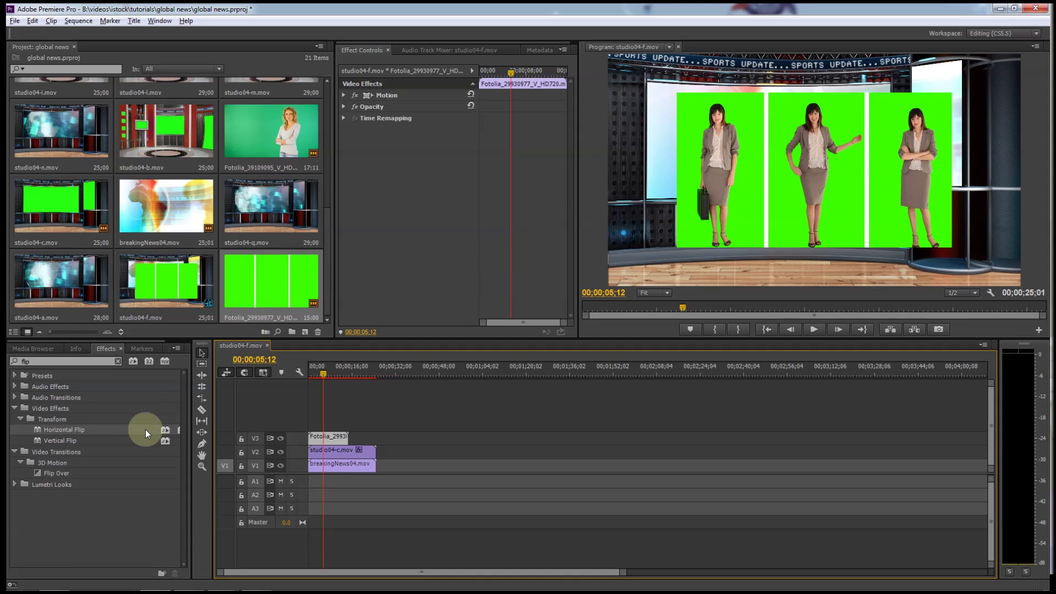
pyautogui.click(20, 419)
pyautogui.doubleClick(23, 361)
pyautogui.write('crop')
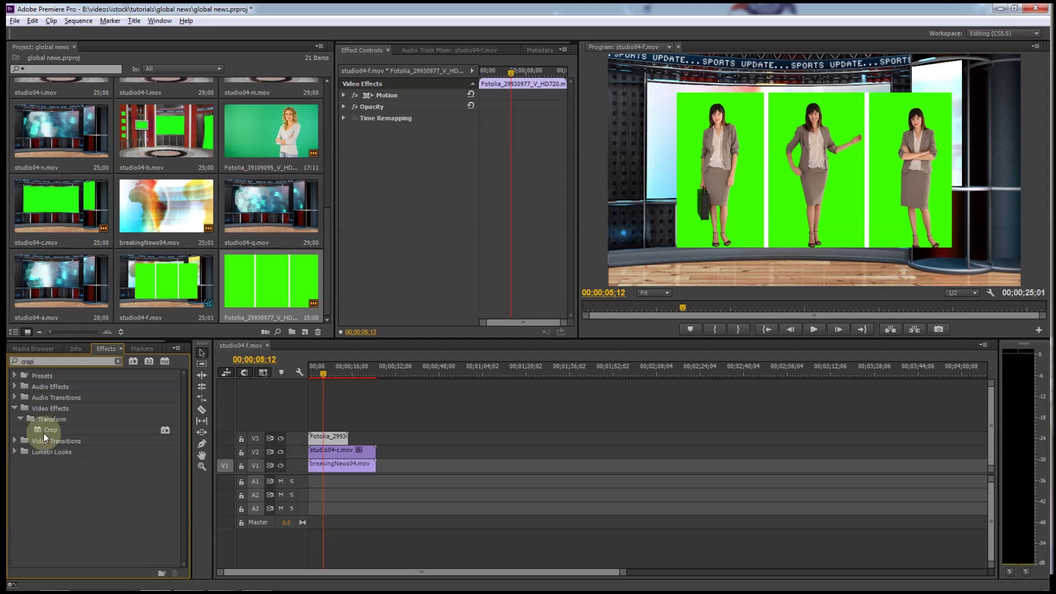
pyautogui.click(38, 429)
pyautogui.moveTo(39, 430); pyautogui.dragTo(337, 439)
pyautogui.moveTo(410, 141); pyautogui.dragTo(434, 142)
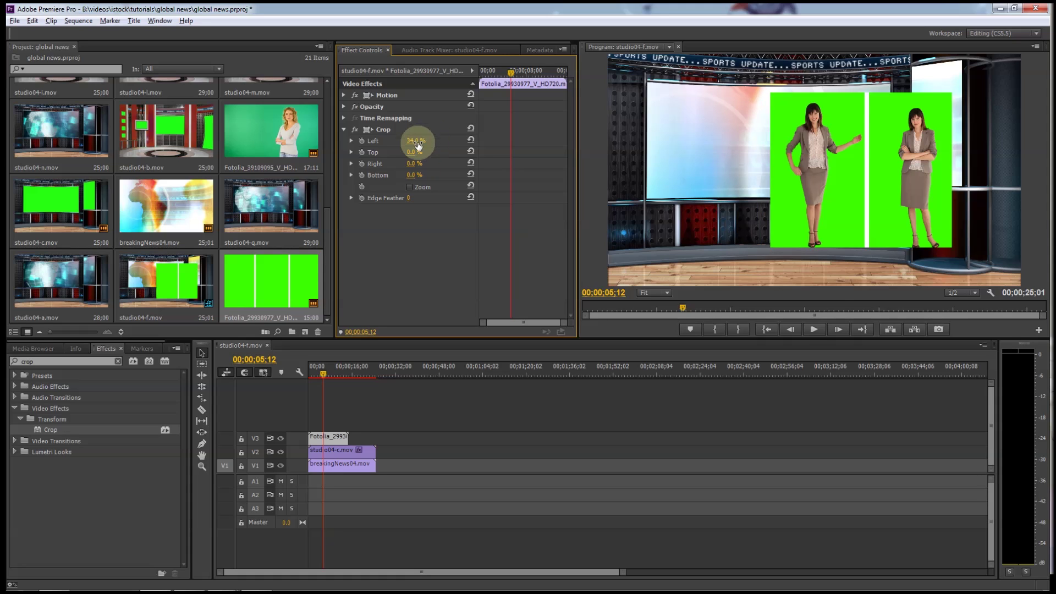
pyautogui.moveTo(417, 164); pyautogui.dragTo(441, 170)
# Apply Ultra Key to the cropped clip on V3 and sample its green background as the key color
pyautogui.click(16, 361)
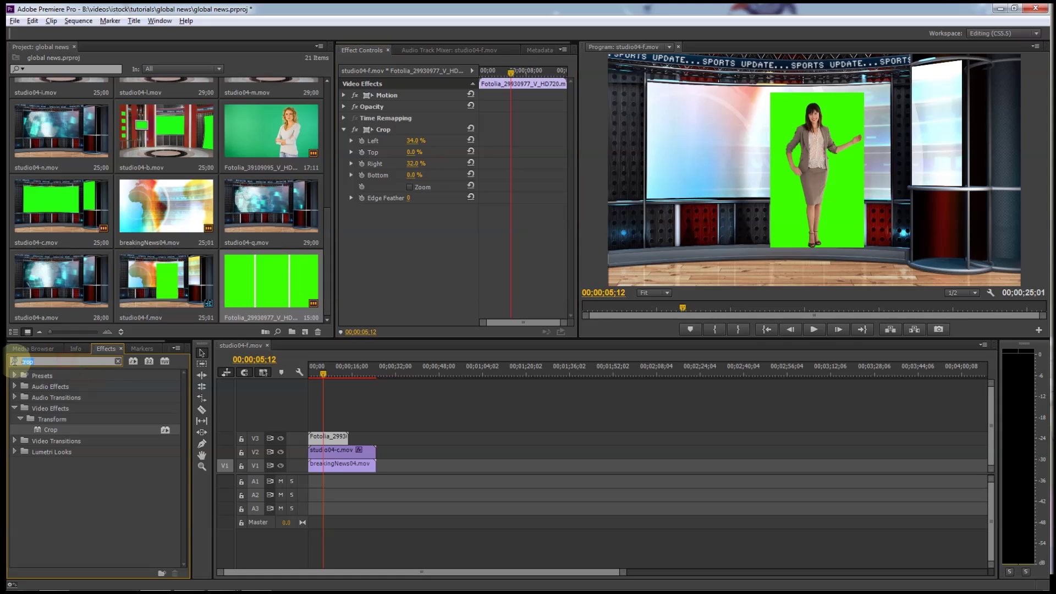
pyautogui.write('ultr')
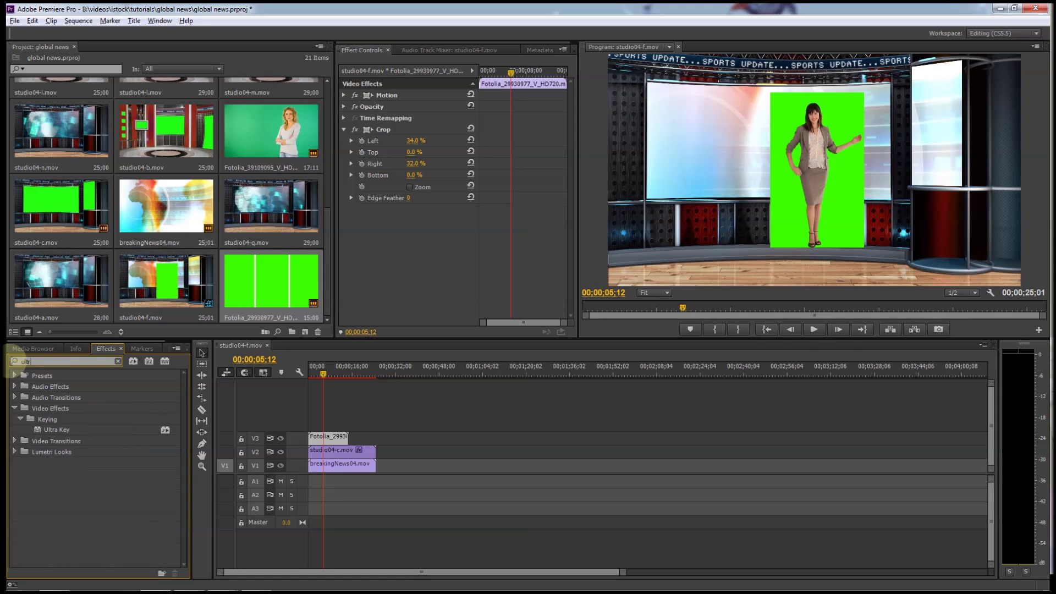
pyautogui.moveTo(43, 429); pyautogui.dragTo(324, 439)
pyautogui.moveTo(424, 244); pyautogui.dragTo(790, 100)
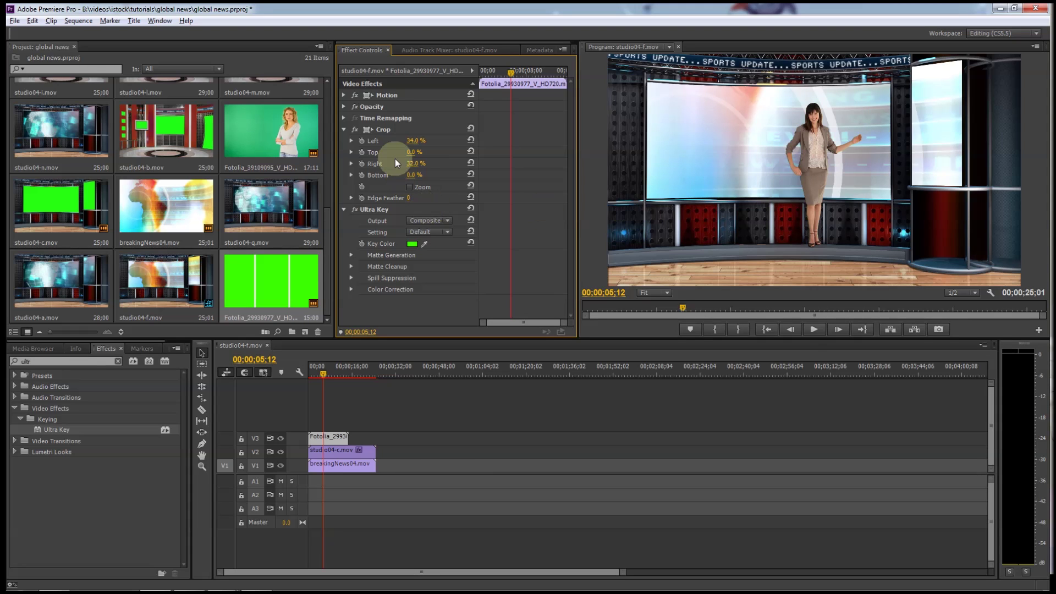
# Set the Motion Scale of the keyed woman's clip to 149 and its horizontal position to 203
pyautogui.click(343, 95)
pyautogui.moveTo(415, 121); pyautogui.dragTo(459, 130)
pyautogui.moveTo(409, 106)
pyautogui.mouseDown()
pyautogui.moveTo(142, 133)
pyautogui.moveTo(8, 127)
pyautogui.moveTo(409, 110)
pyautogui.mouseUp()
# Play the composite from the sequence start to about 00;00;10;01 to check the enlarged presenter in the studio
pyautogui.moveTo(323, 374); pyautogui.dragTo(289, 379)
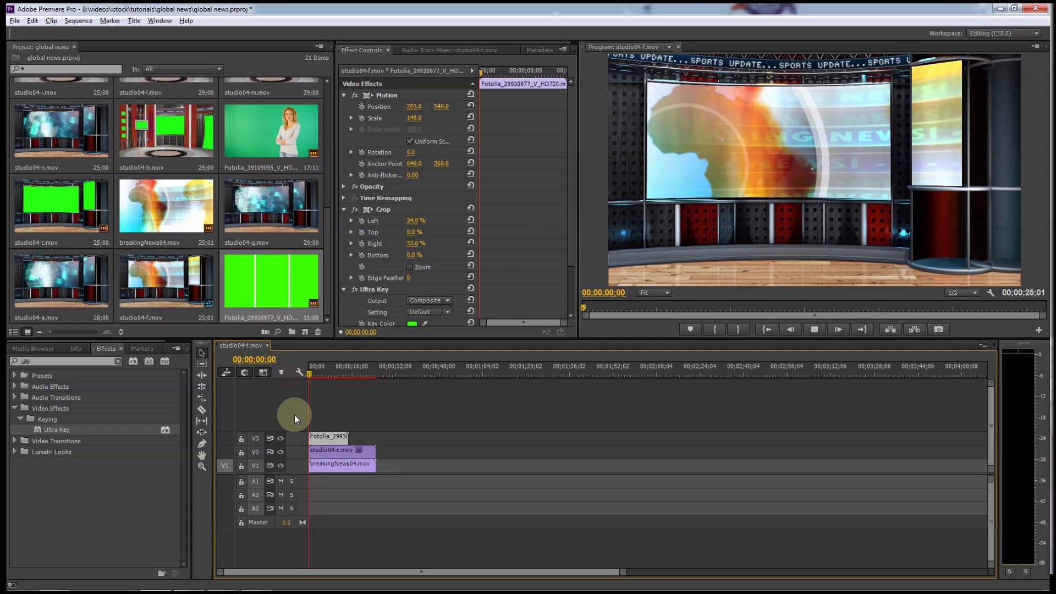
pyautogui.press('space')
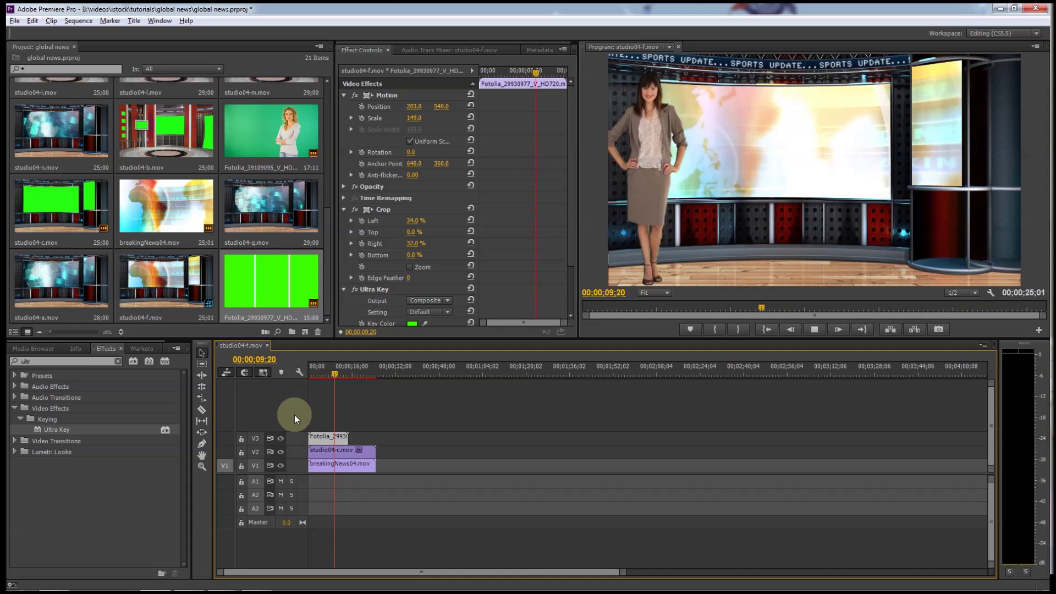
pyautogui.press('space')
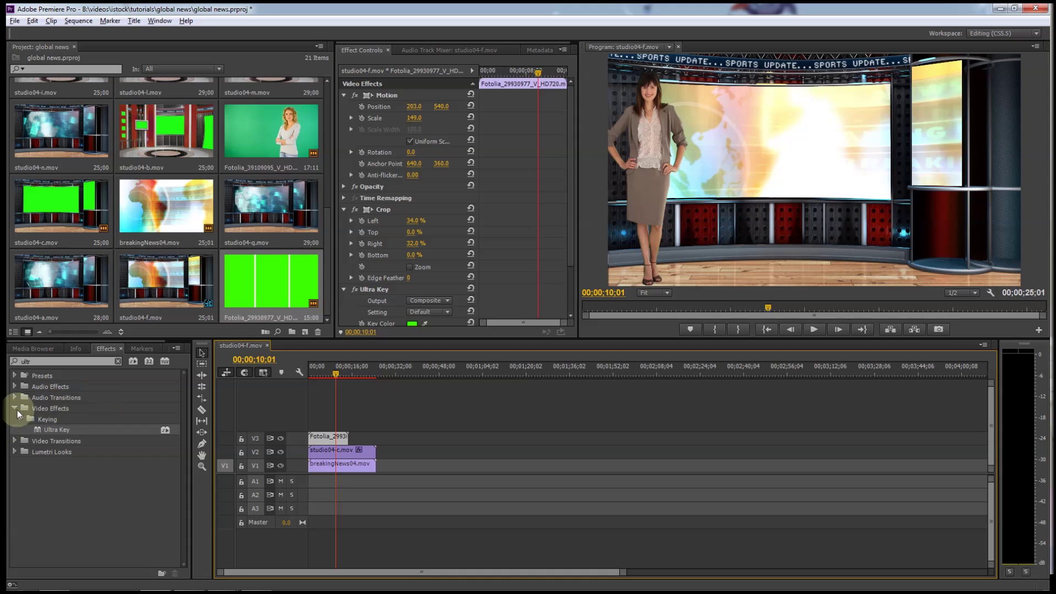
# Apply Color Balance (HLS) to the studio04-c clip on V2 and set its Saturation to -54
pyautogui.doubleClick(24, 361)
pyautogui.write('color')
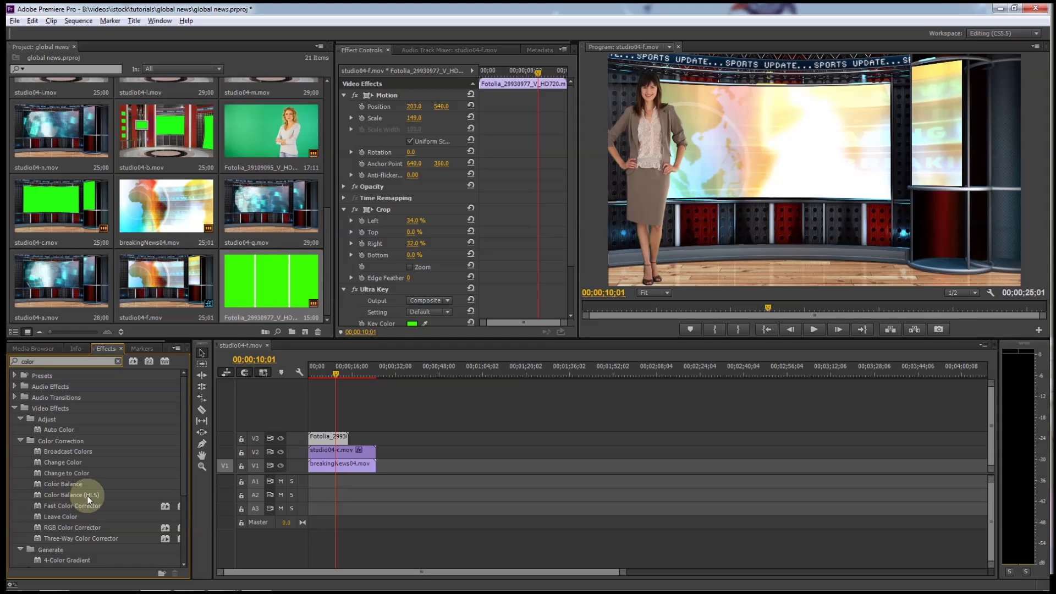
pyautogui.moveTo(64, 497); pyautogui.dragTo(341, 450)
pyautogui.moveTo(411, 235); pyautogui.dragTo(413, 259)
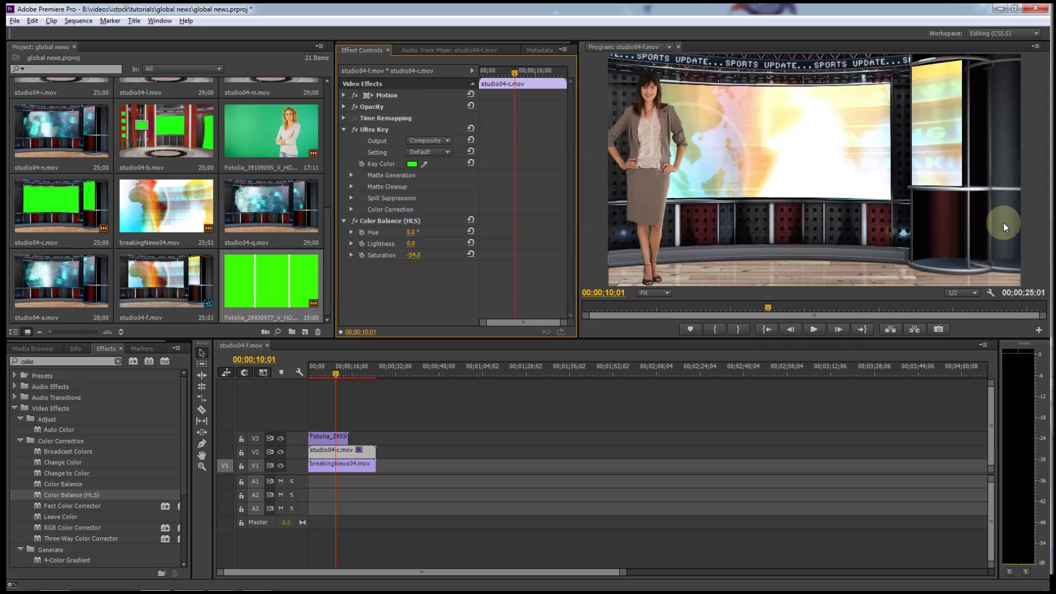